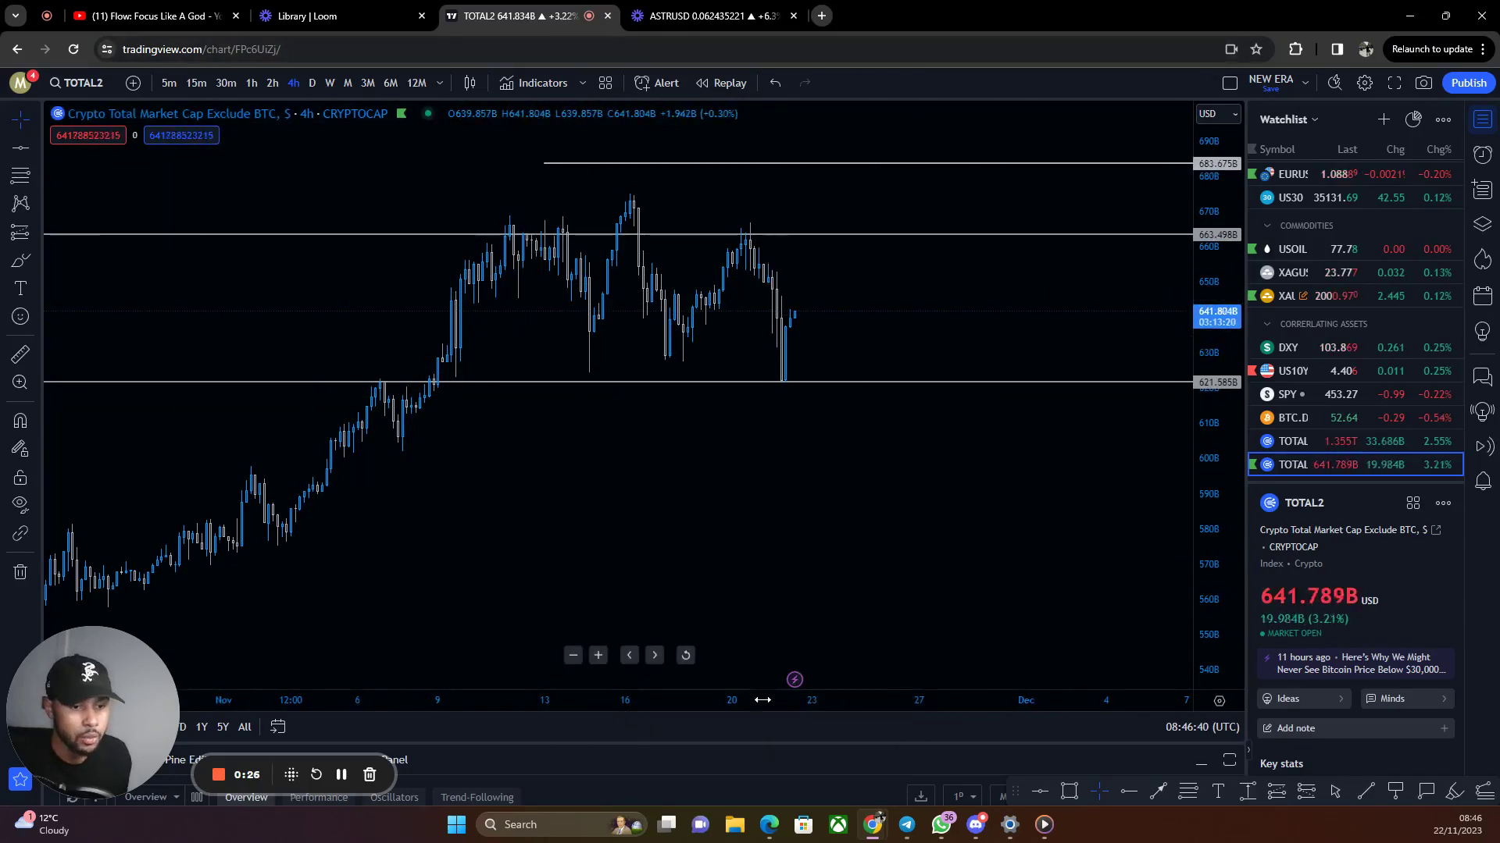
Switch TOTAL2 to daily candles and frame May through the November rally
drag(763, 686, 959, 691)
click(313, 83)
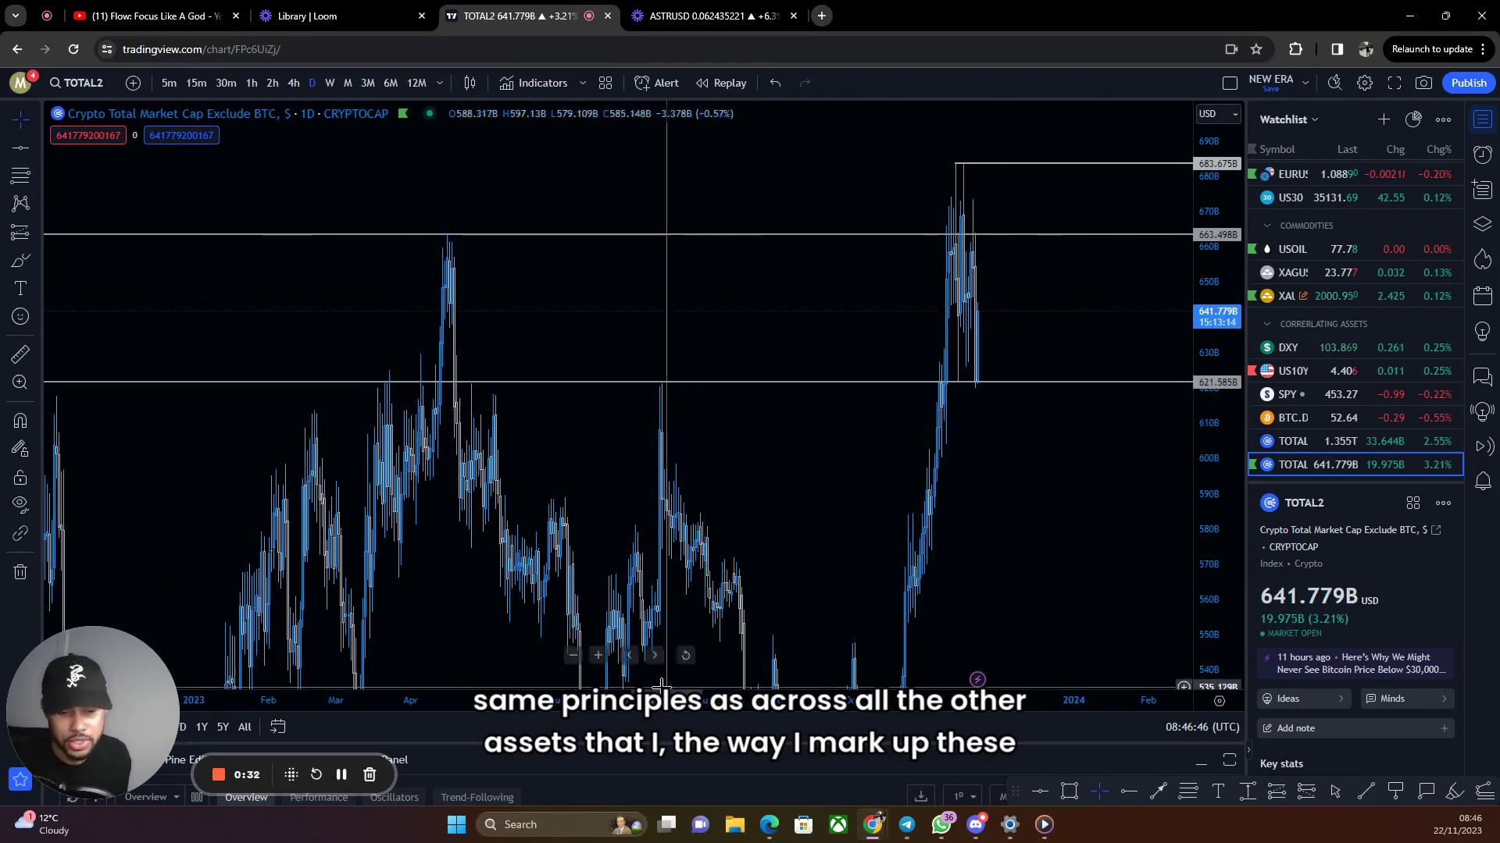
scroll(546, 508, up, 3)
drag(414, 597, 132, 600)
drag(338, 529, 742, 415)
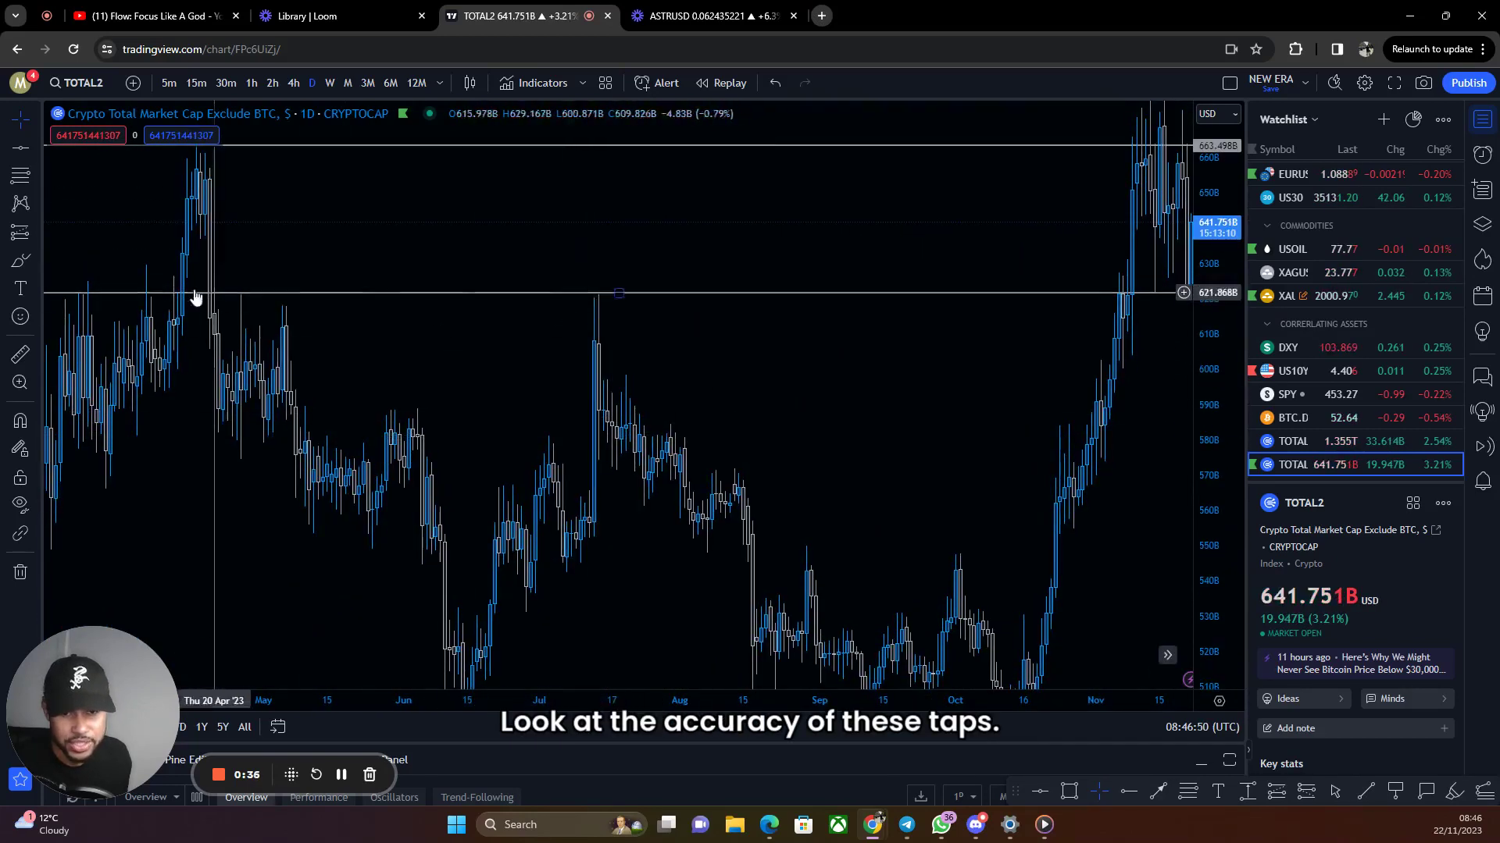
scroll(94, 313, right, 5)
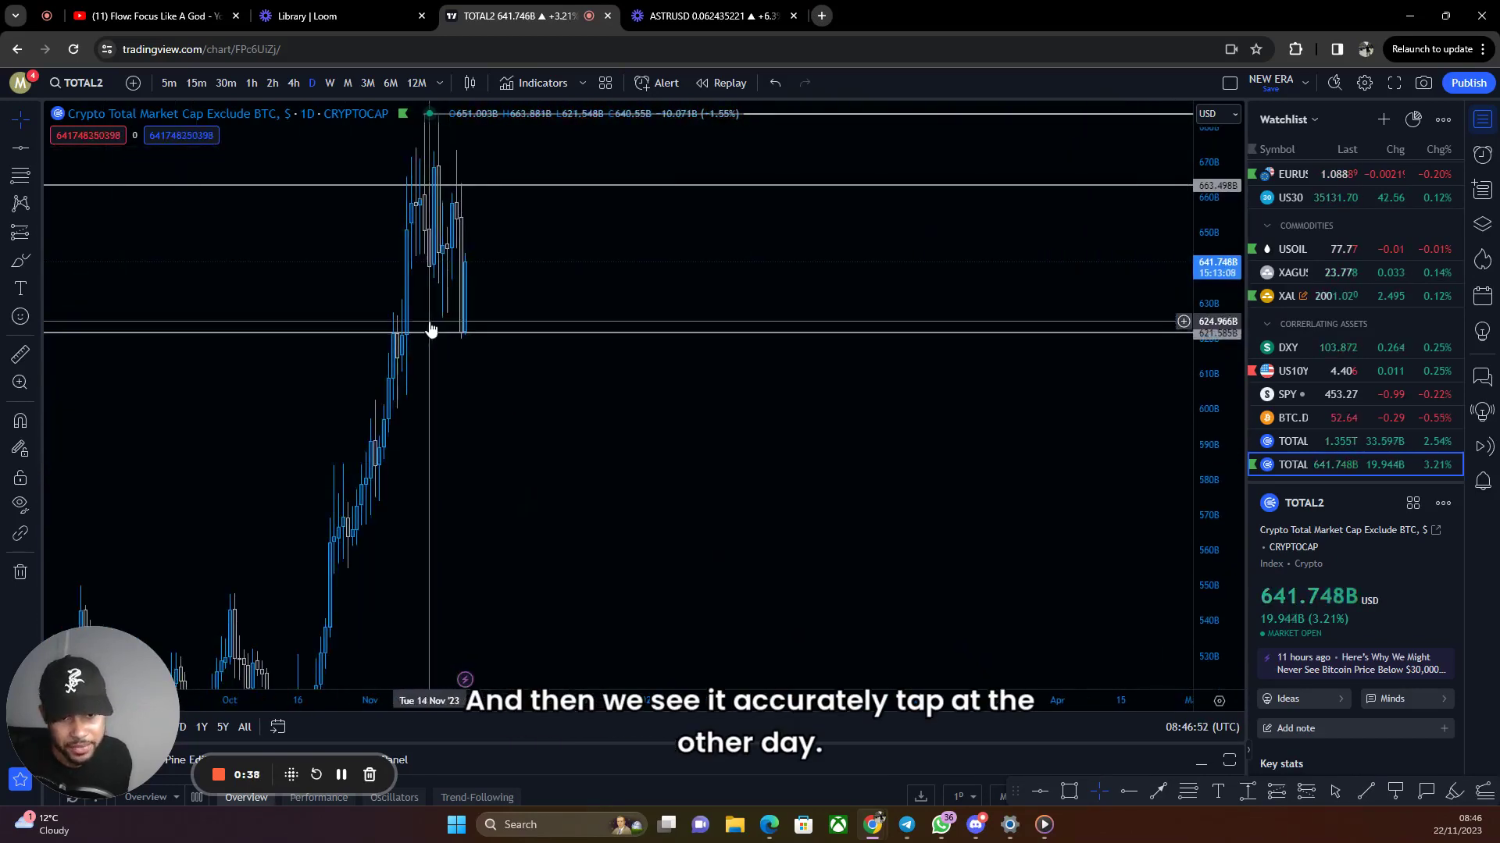
drag(452, 401, 858, 627)
drag(851, 686, 630, 391)
scroll(629, 391, up, 3)
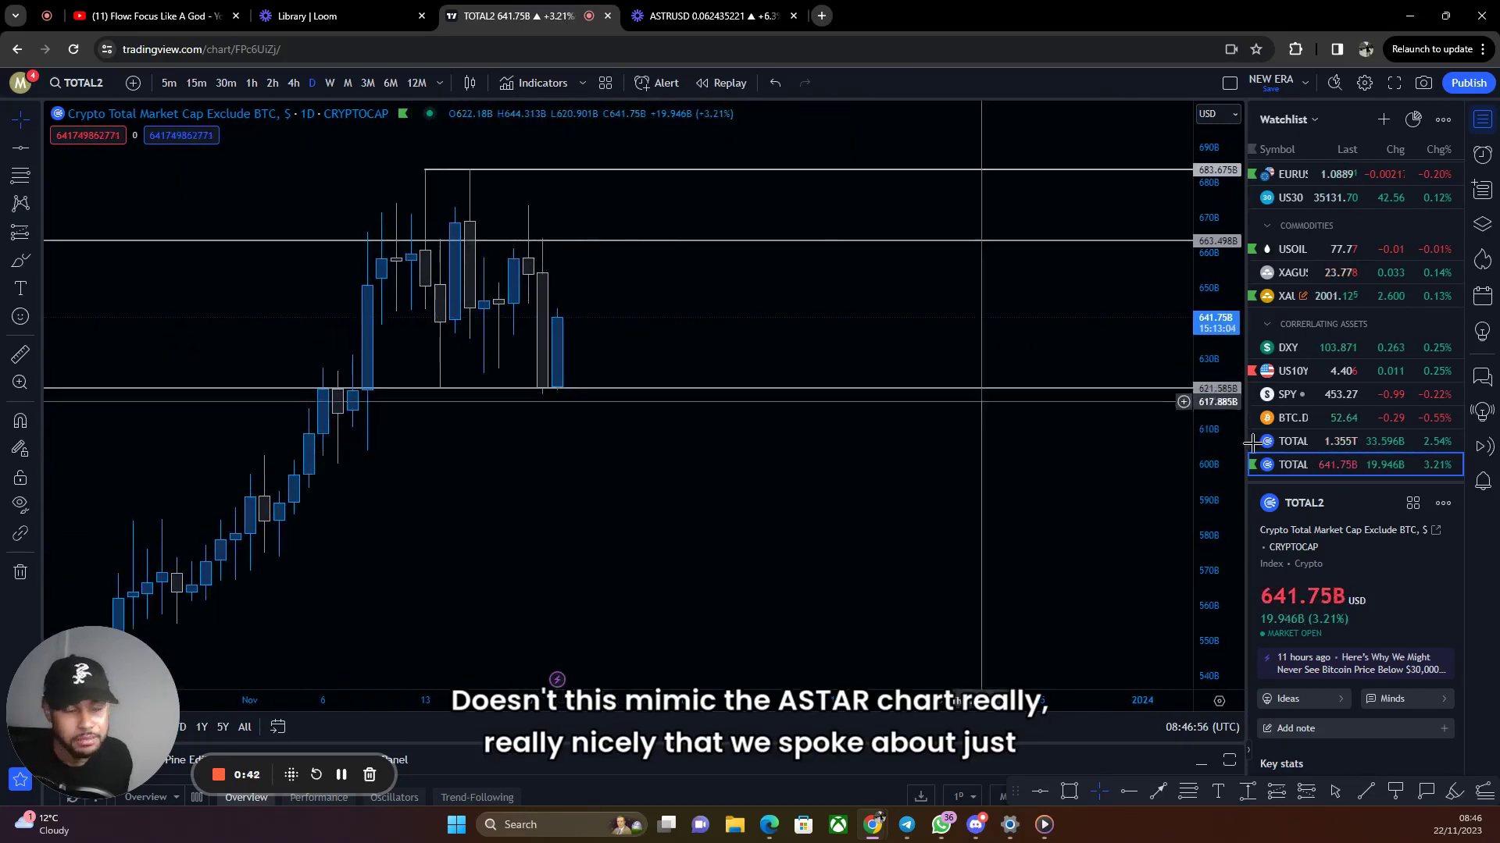
scroll(1342, 373, down, 10)
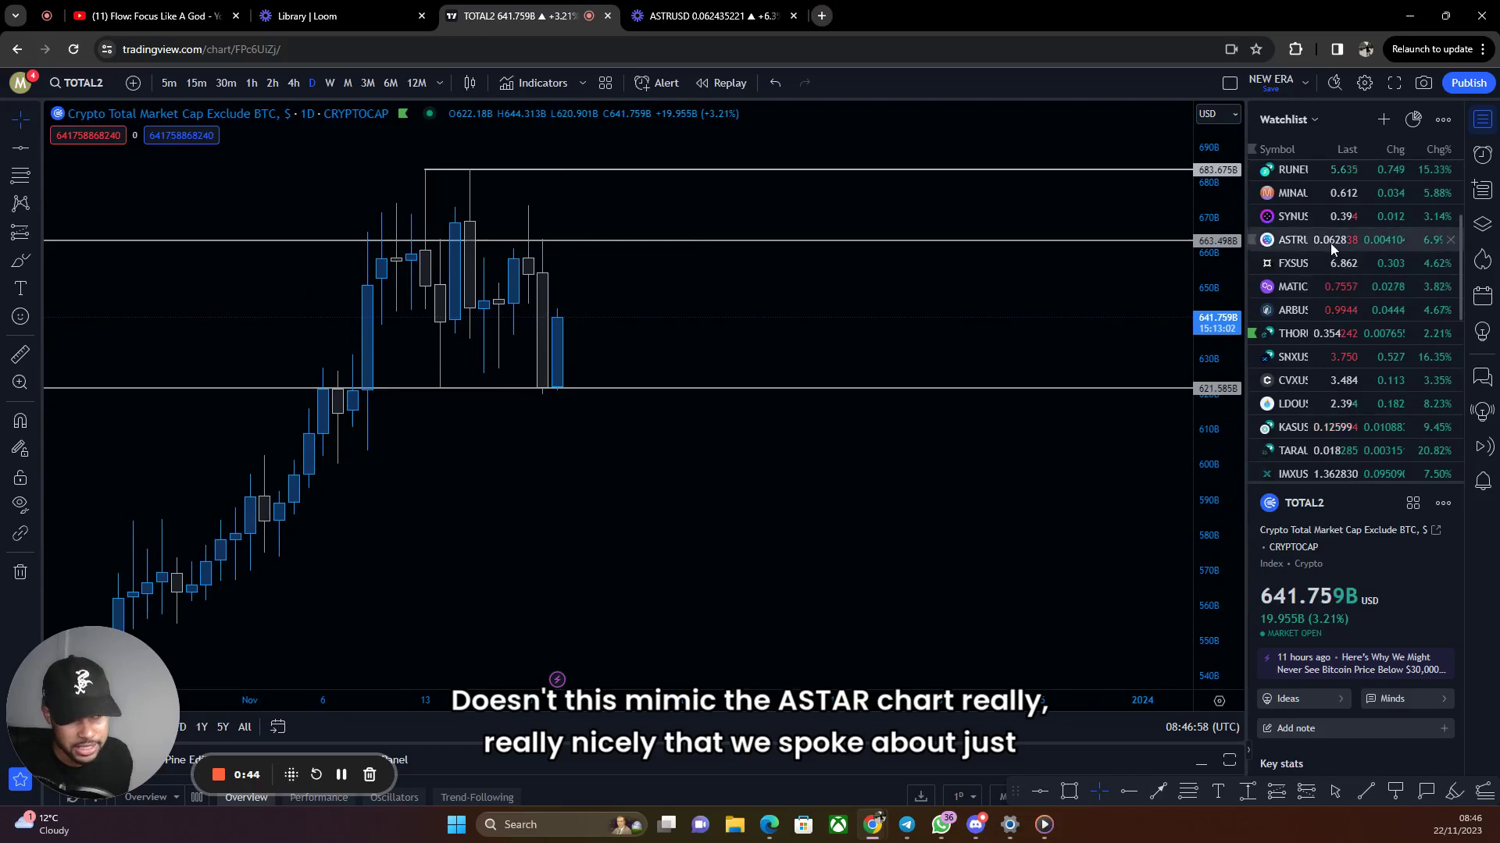
Compare with the Astar ASTRUSD chart, return to TOTAL2, then bring up BTC.D dominance
click(1332, 242)
scroll(1328, 336, down, 10)
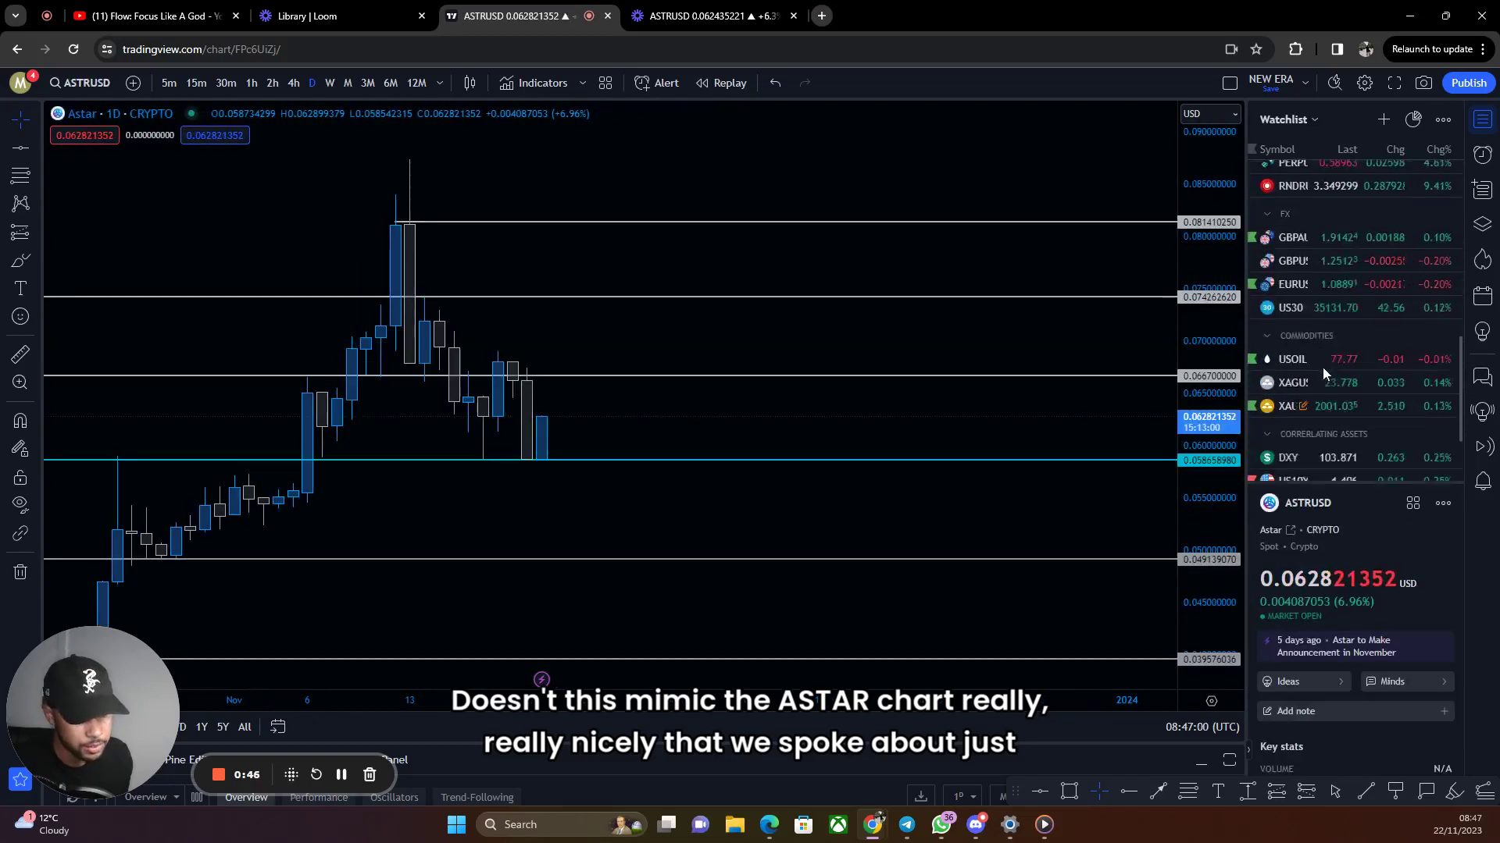
click(1318, 464)
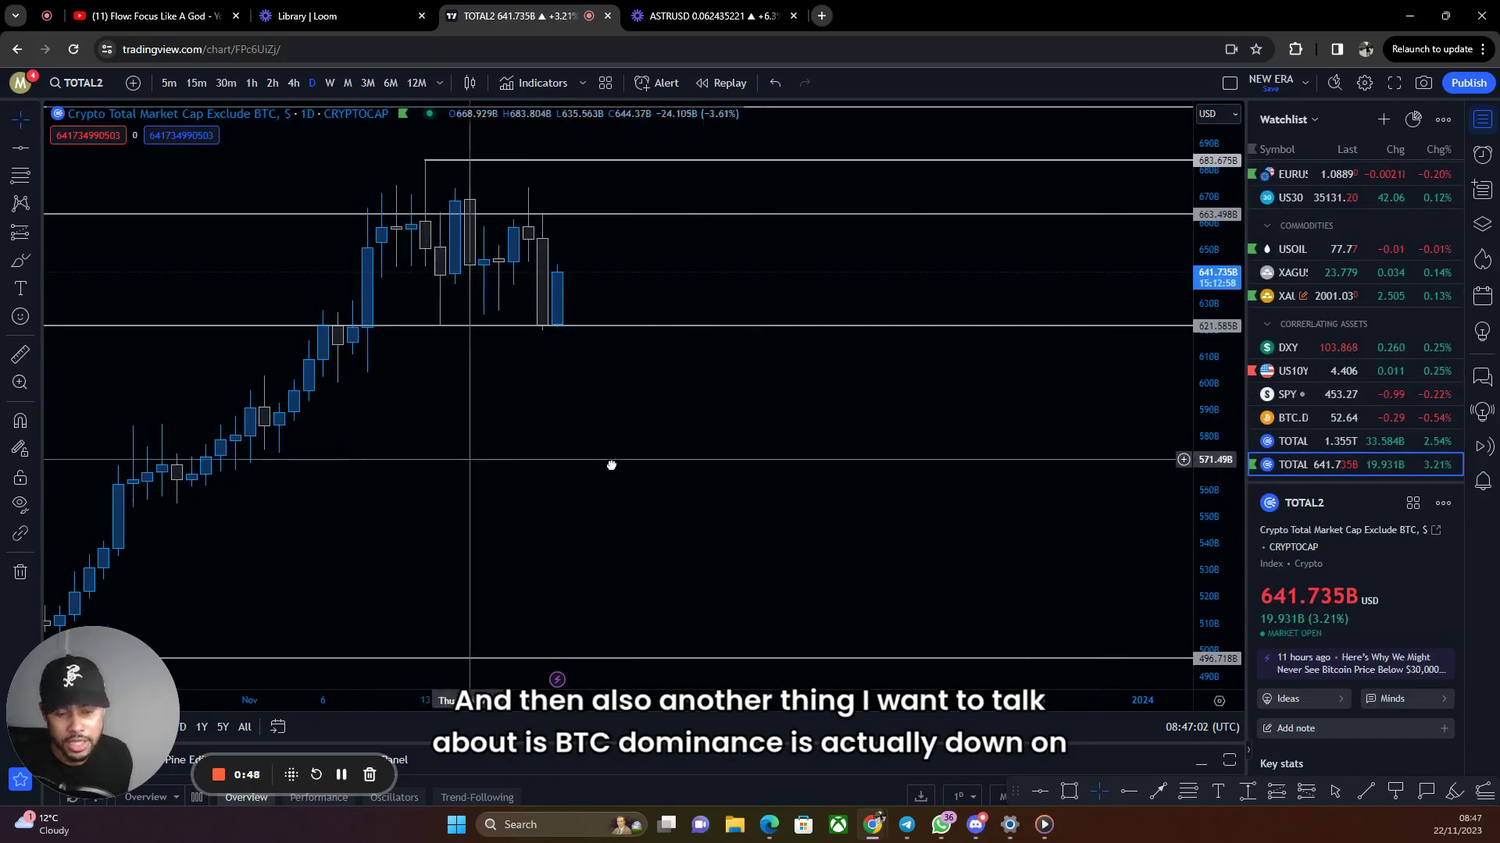
click(1355, 423)
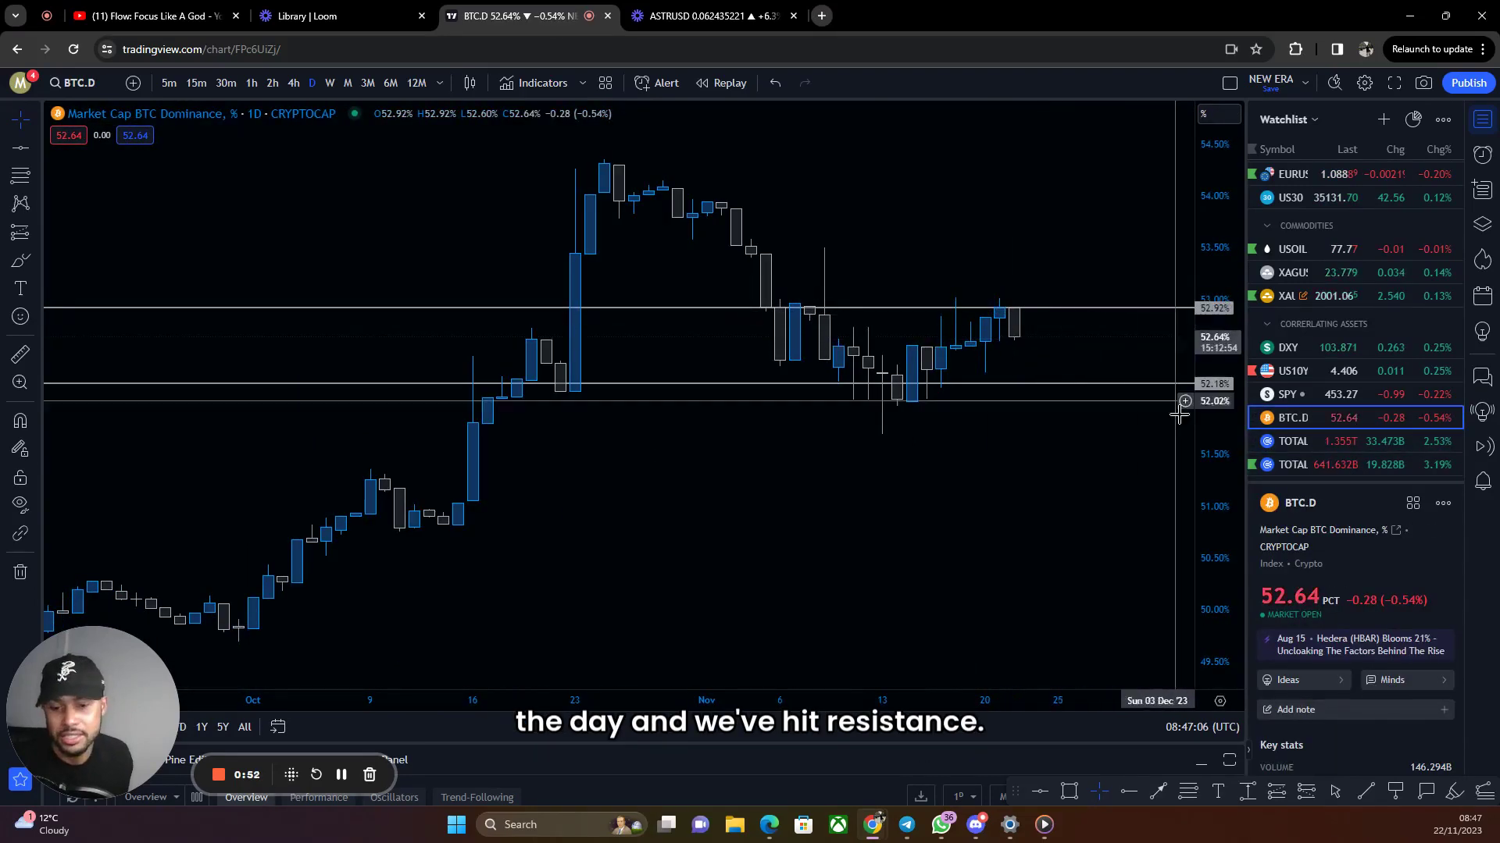
Stretch the BTC.D price scale to inspect its resistance, then go back to TOTAL2 daily
drag(1220, 489, 1058, 245)
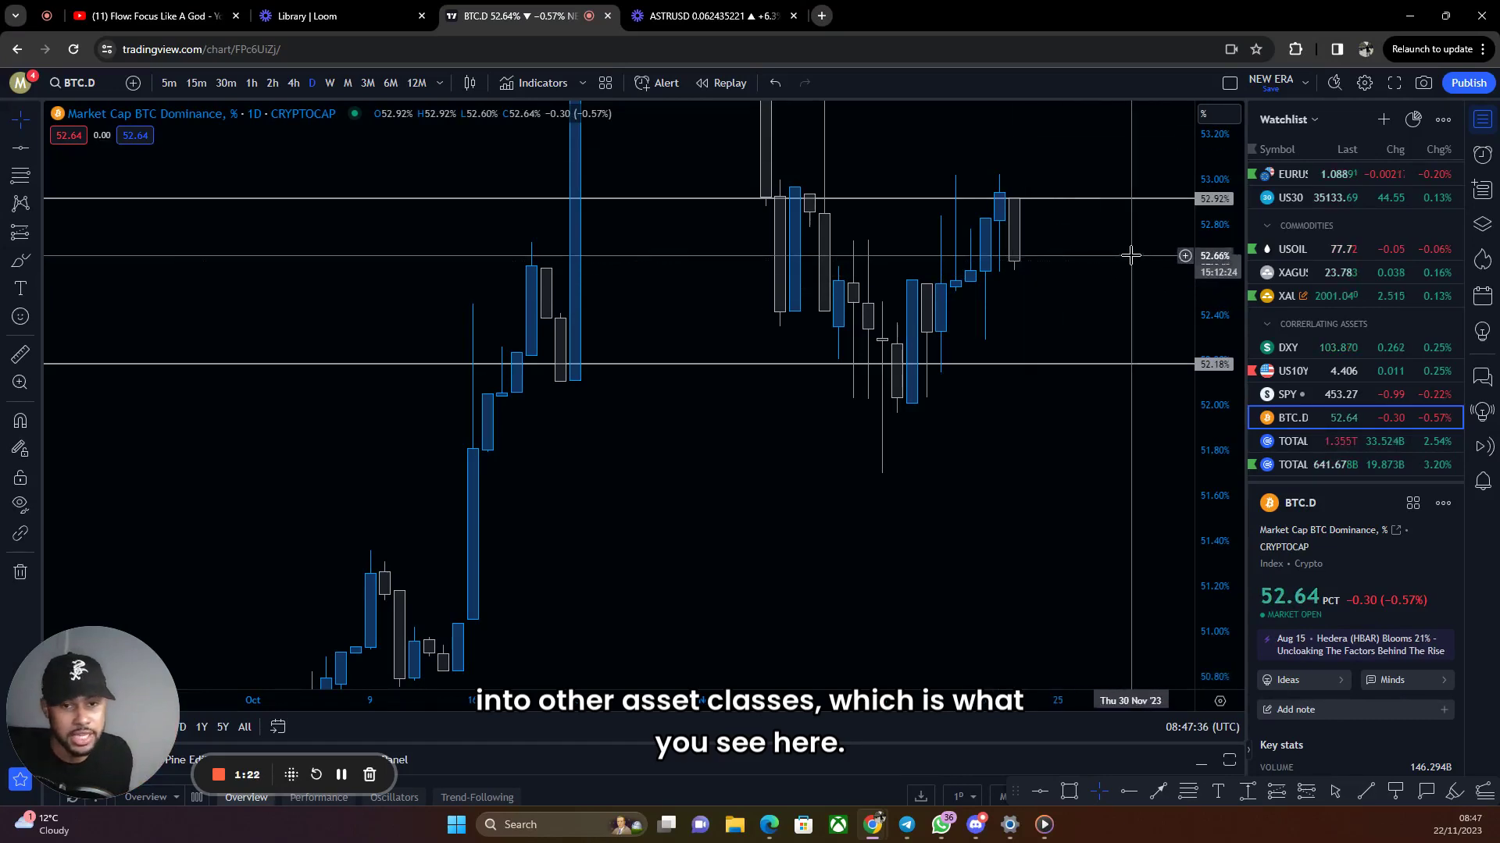
click(1369, 464)
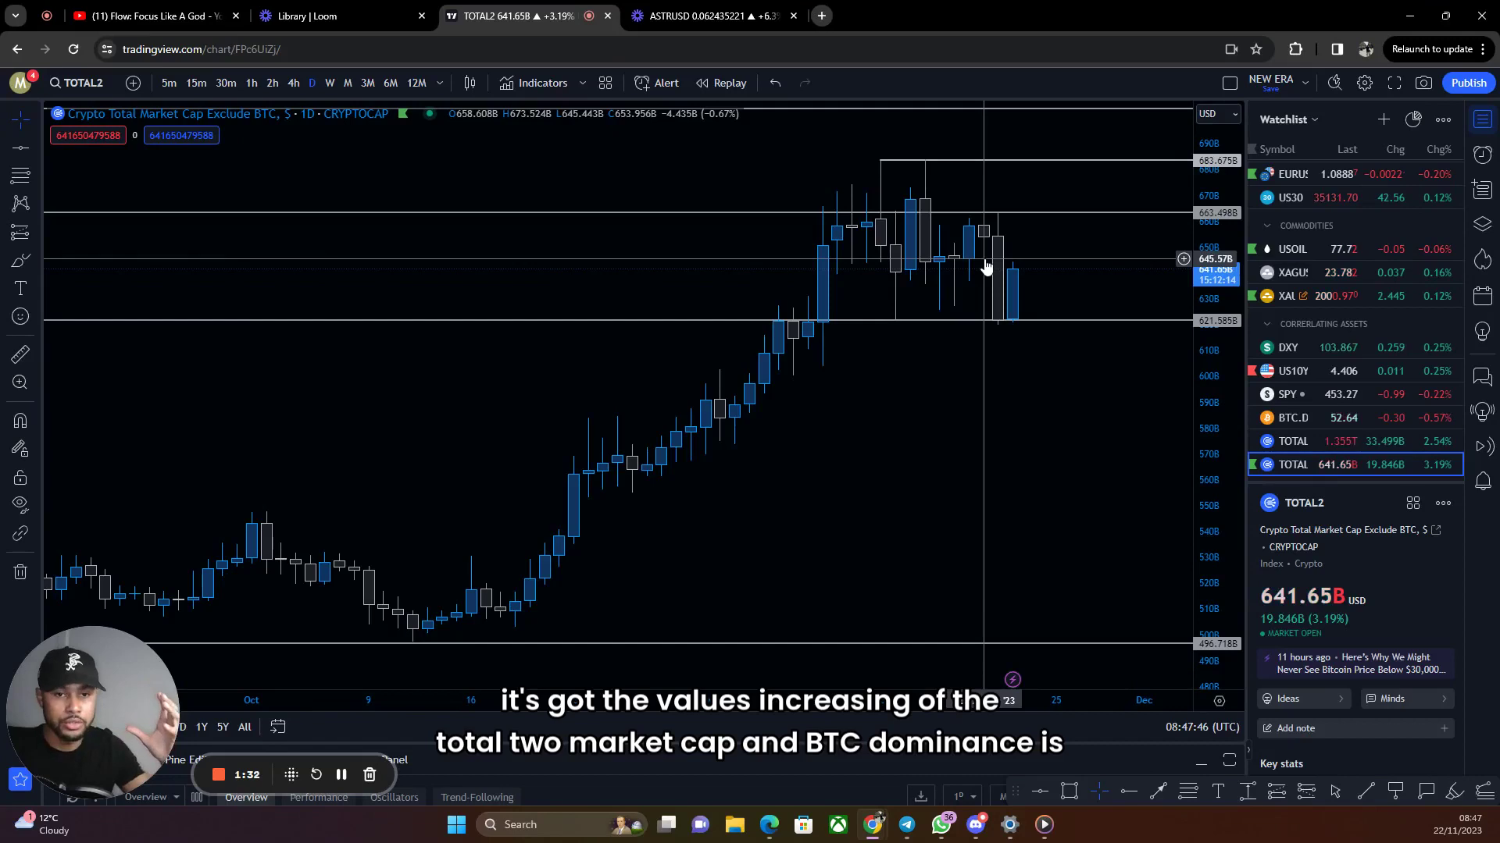
click(1380, 425)
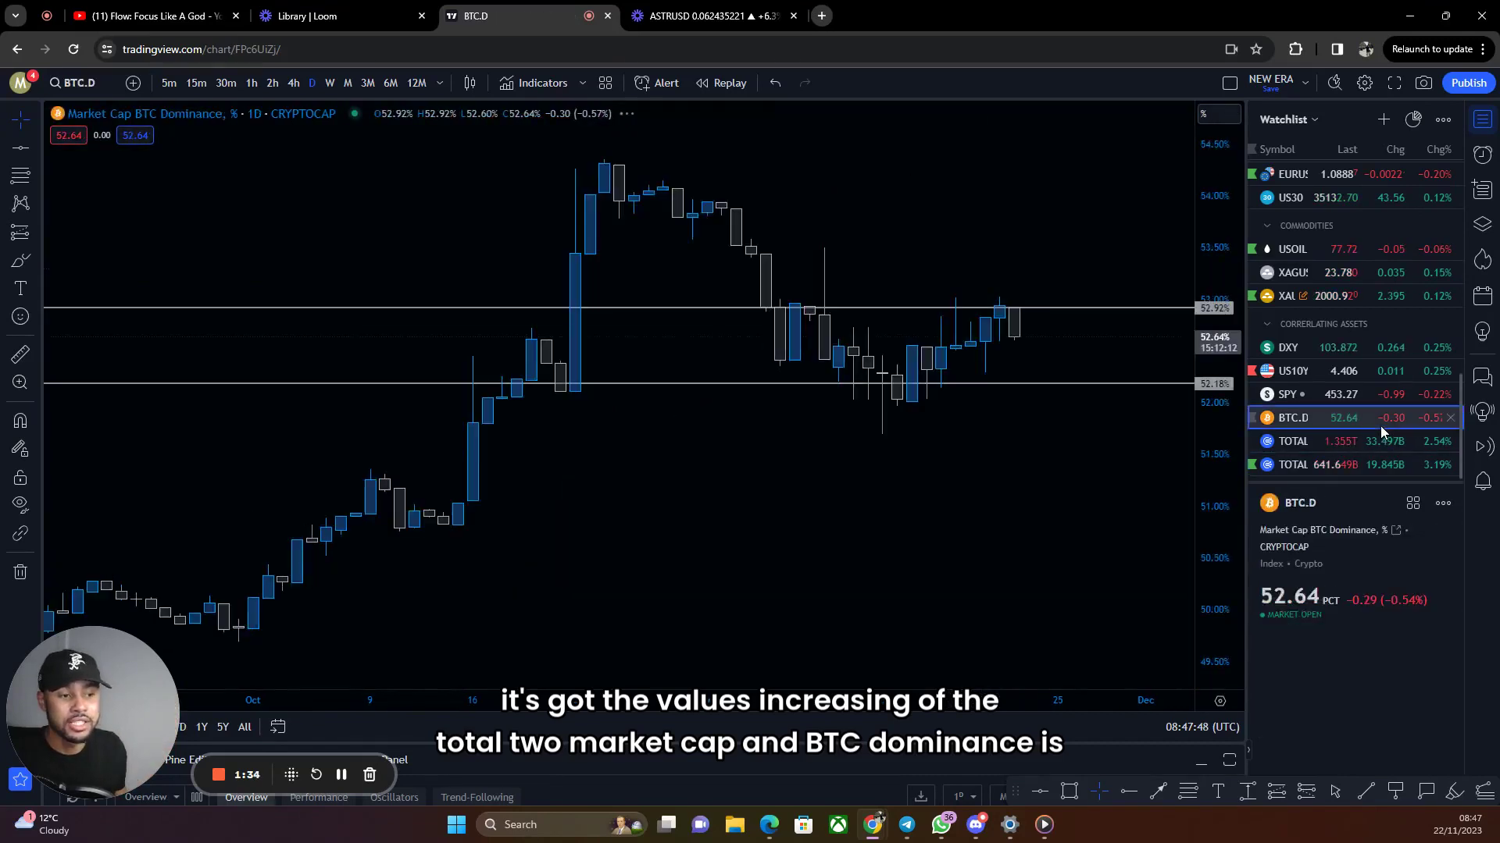
drag(1214, 475, 1202, 316)
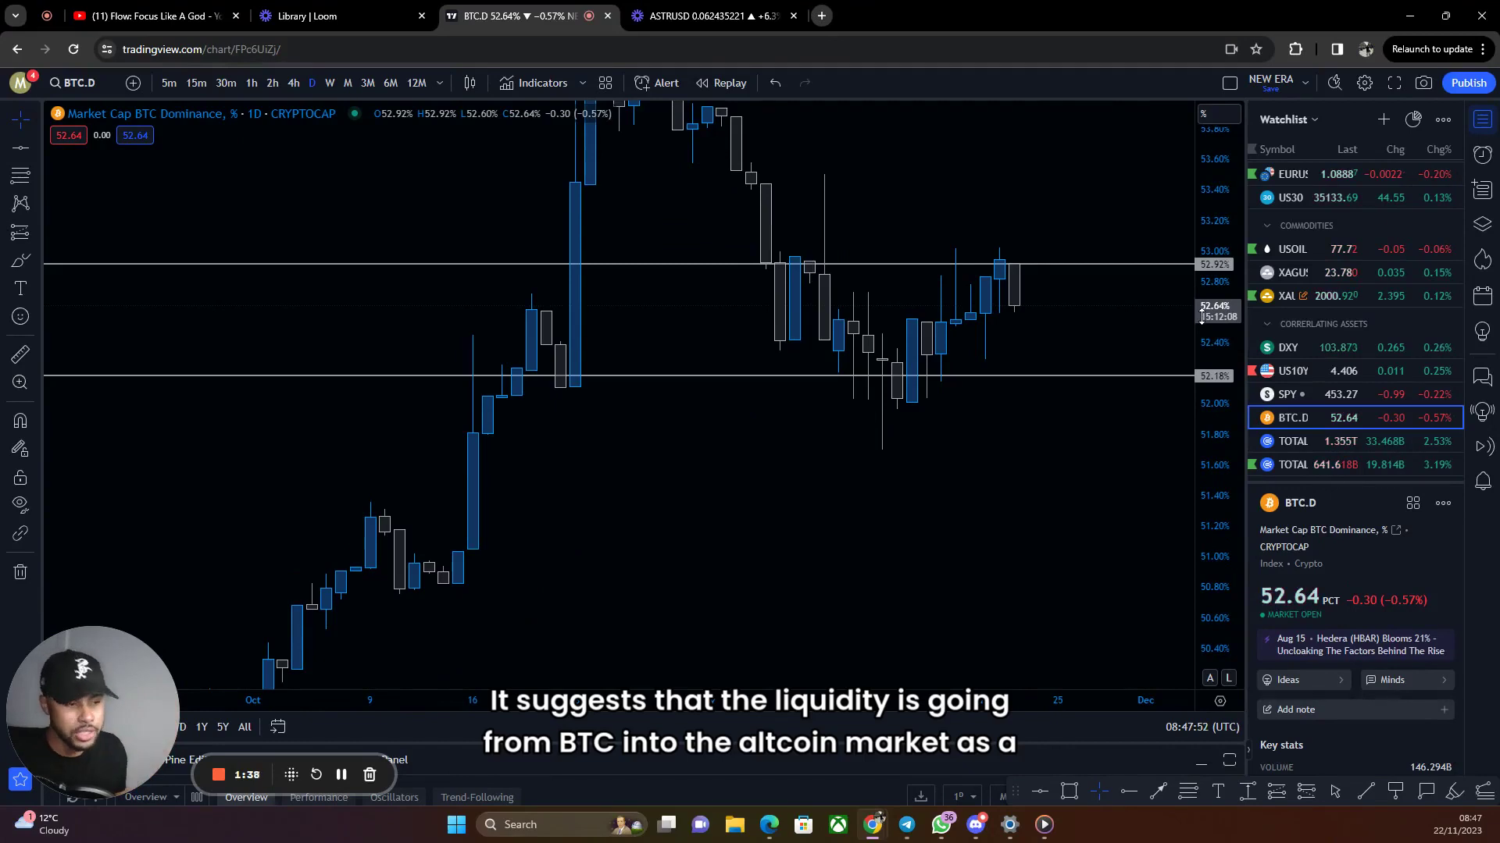
click(1296, 466)
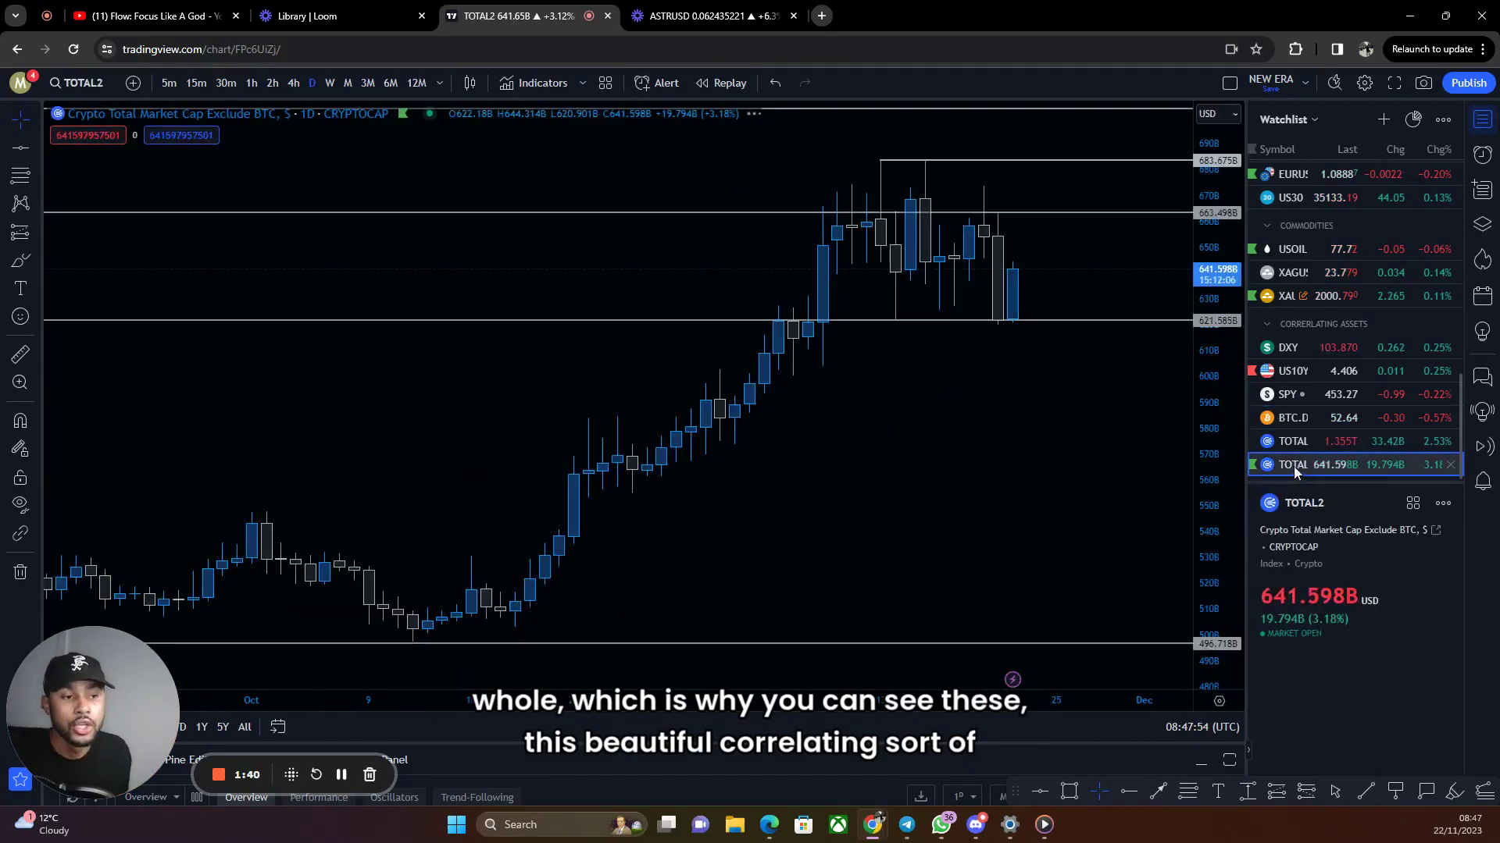
click(1328, 420)
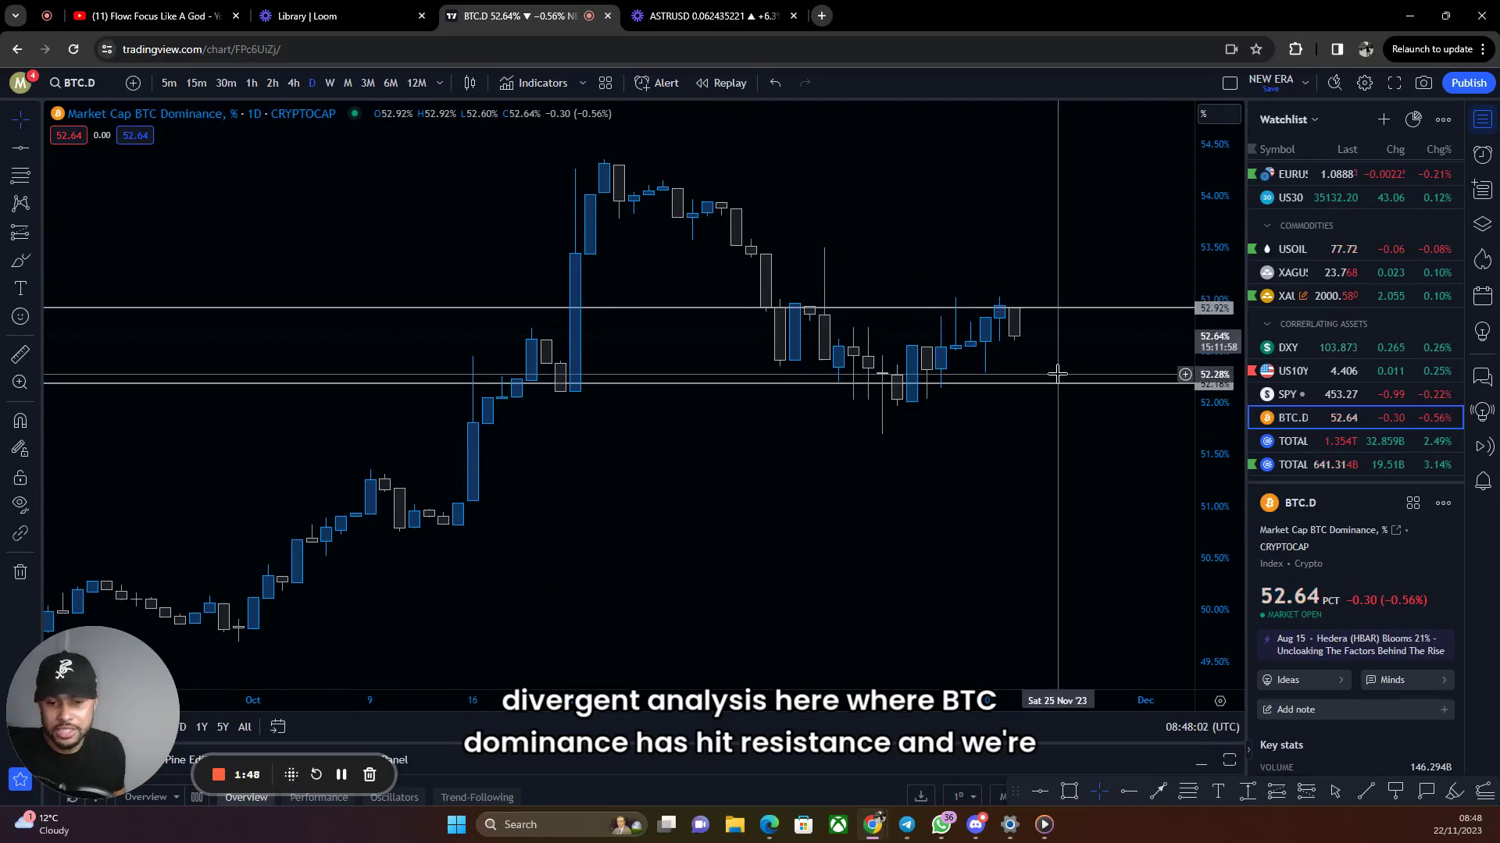
click(1320, 465)
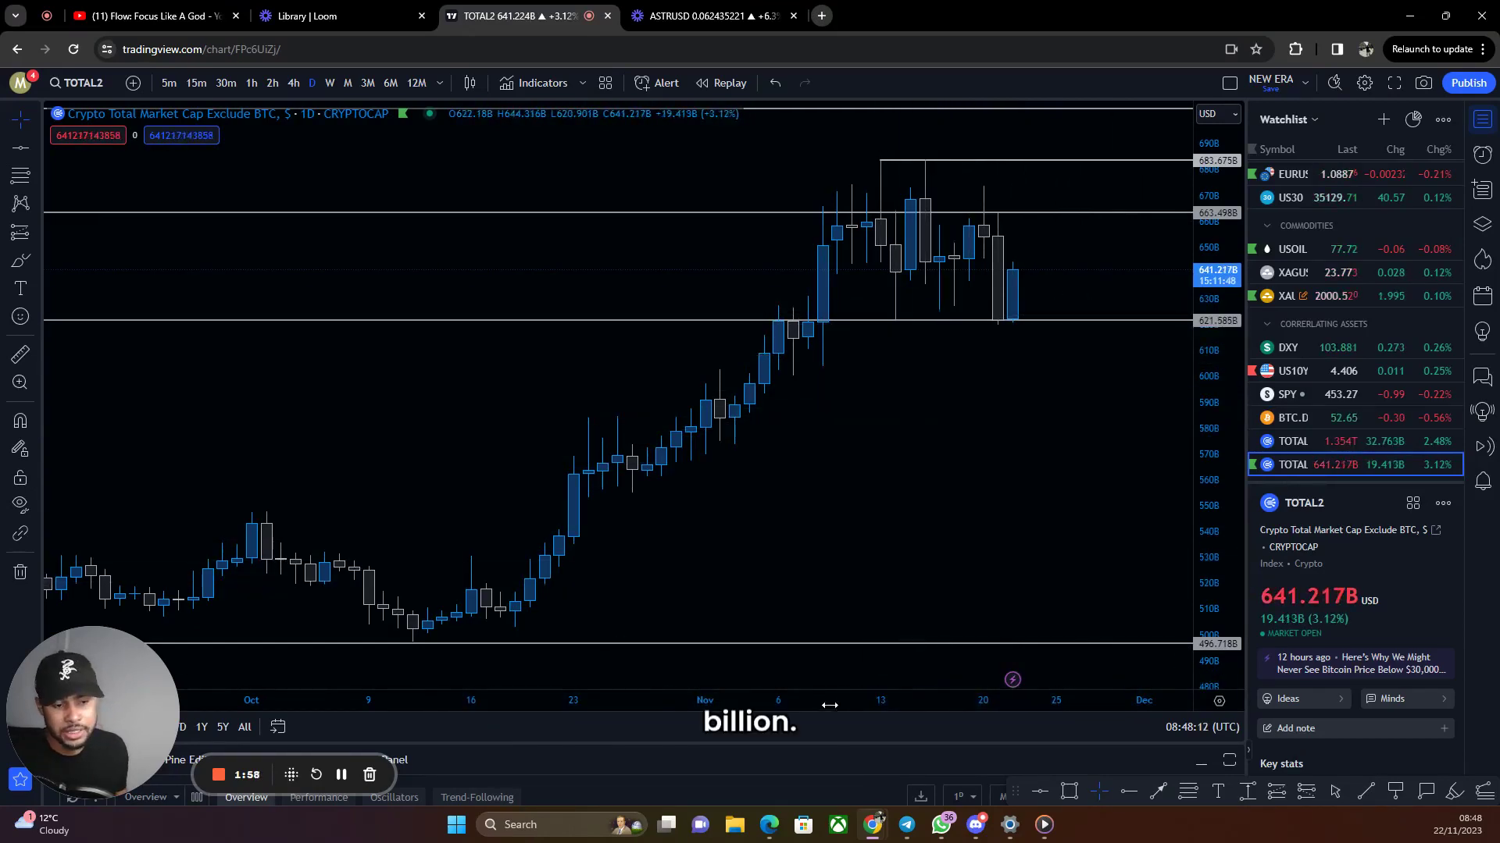
scroll(1094, 682, down, 5)
scroll(1093, 682, up, 3)
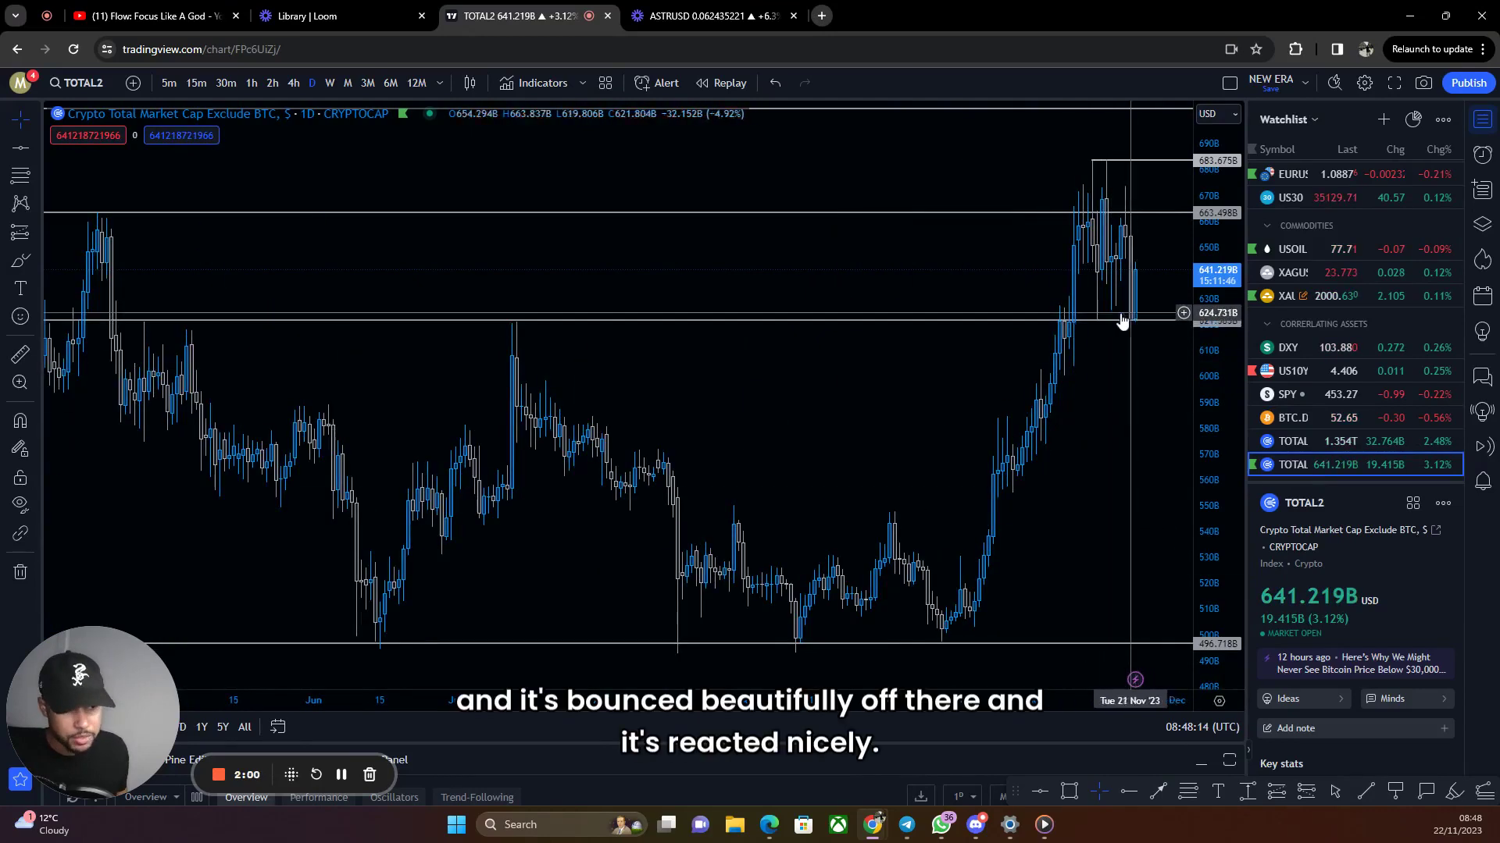
scroll(1013, 411, up, 3)
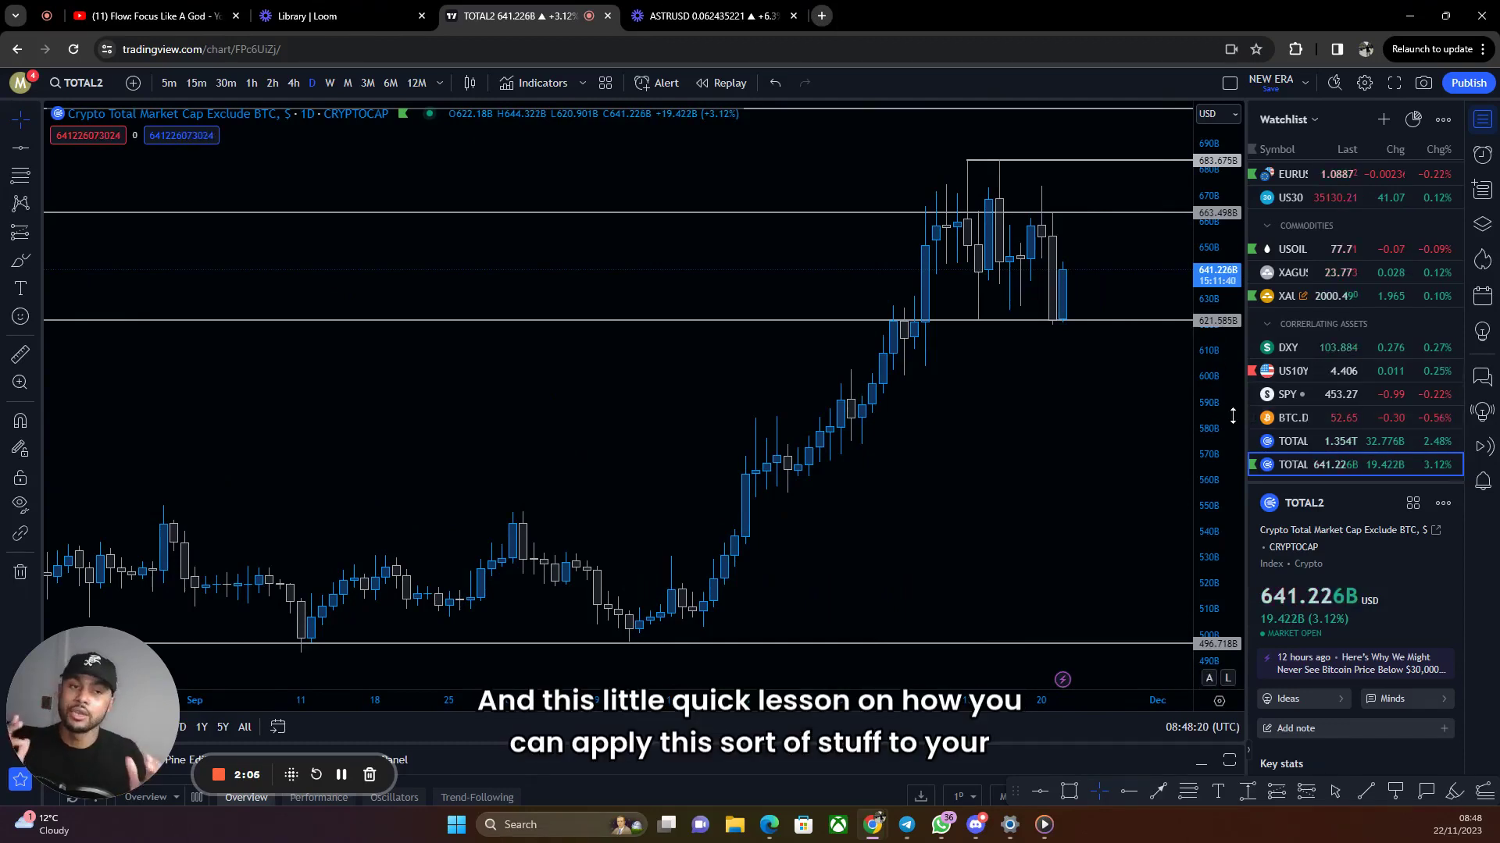
drag(1218, 291, 1217, 336)
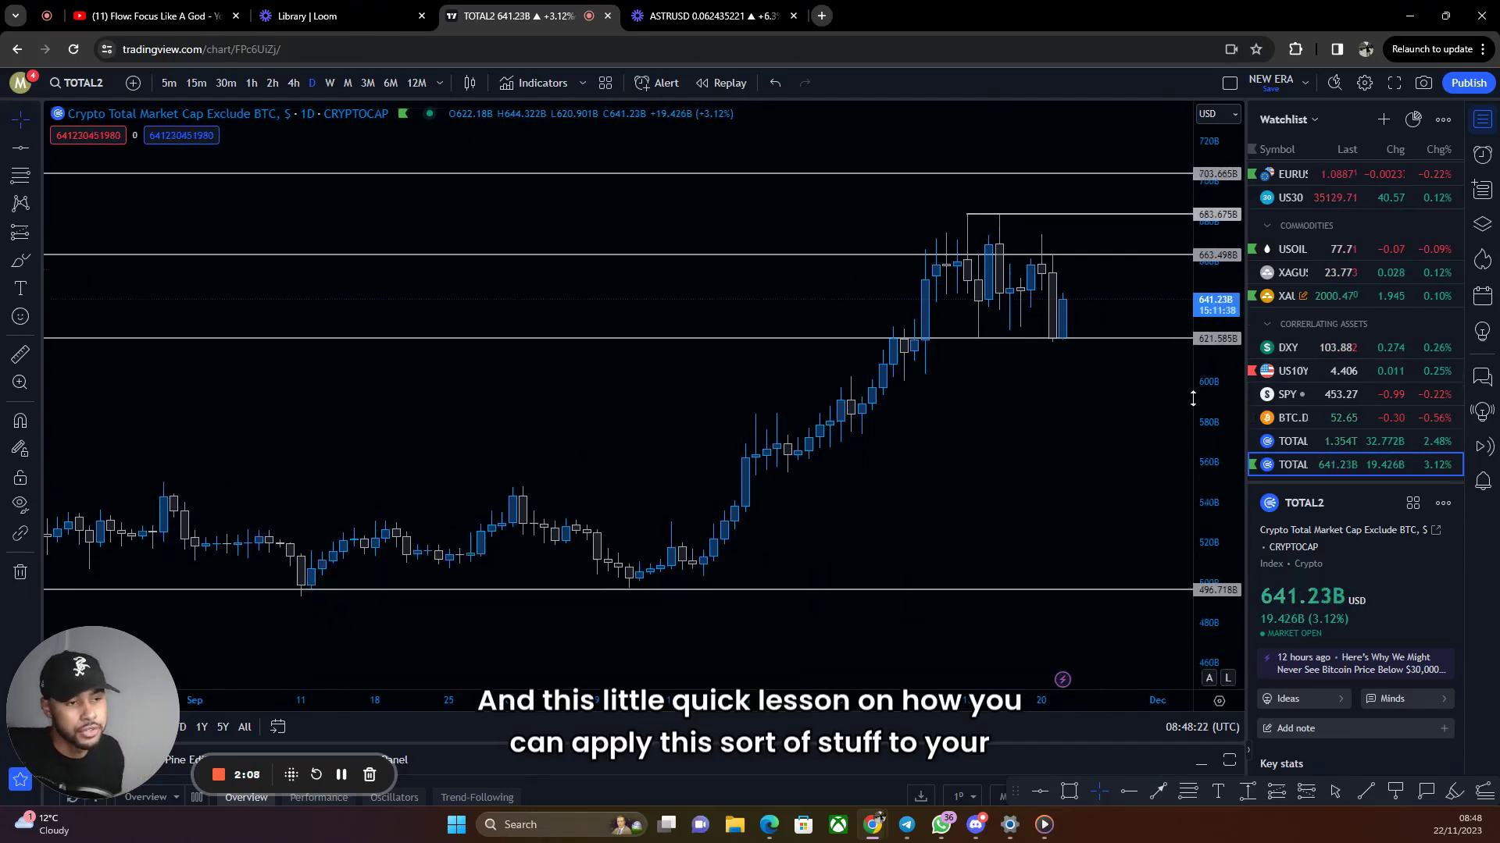
scroll(1113, 688, down, 5)
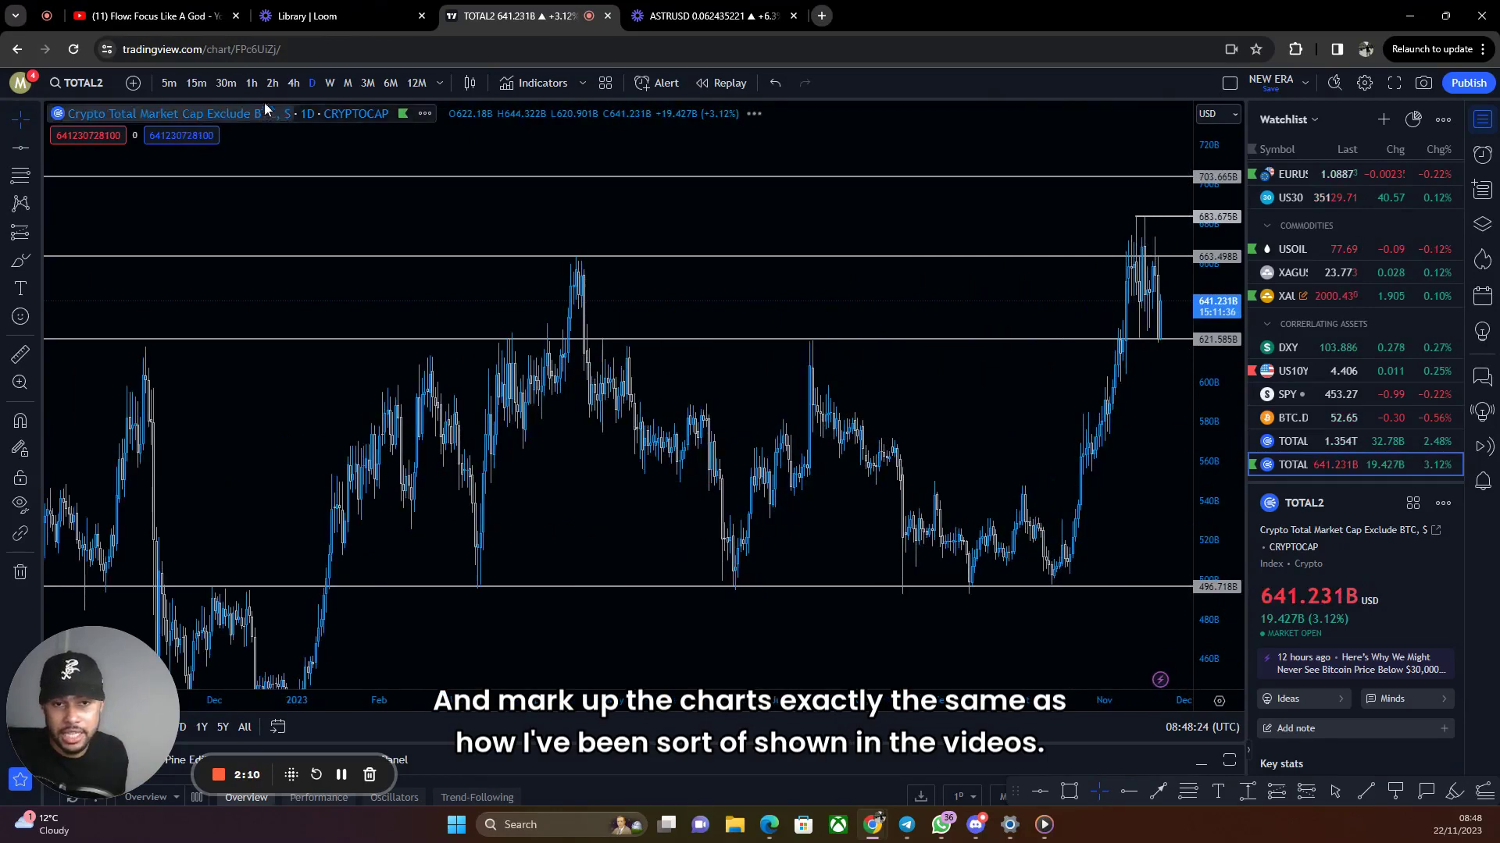
click(326, 85)
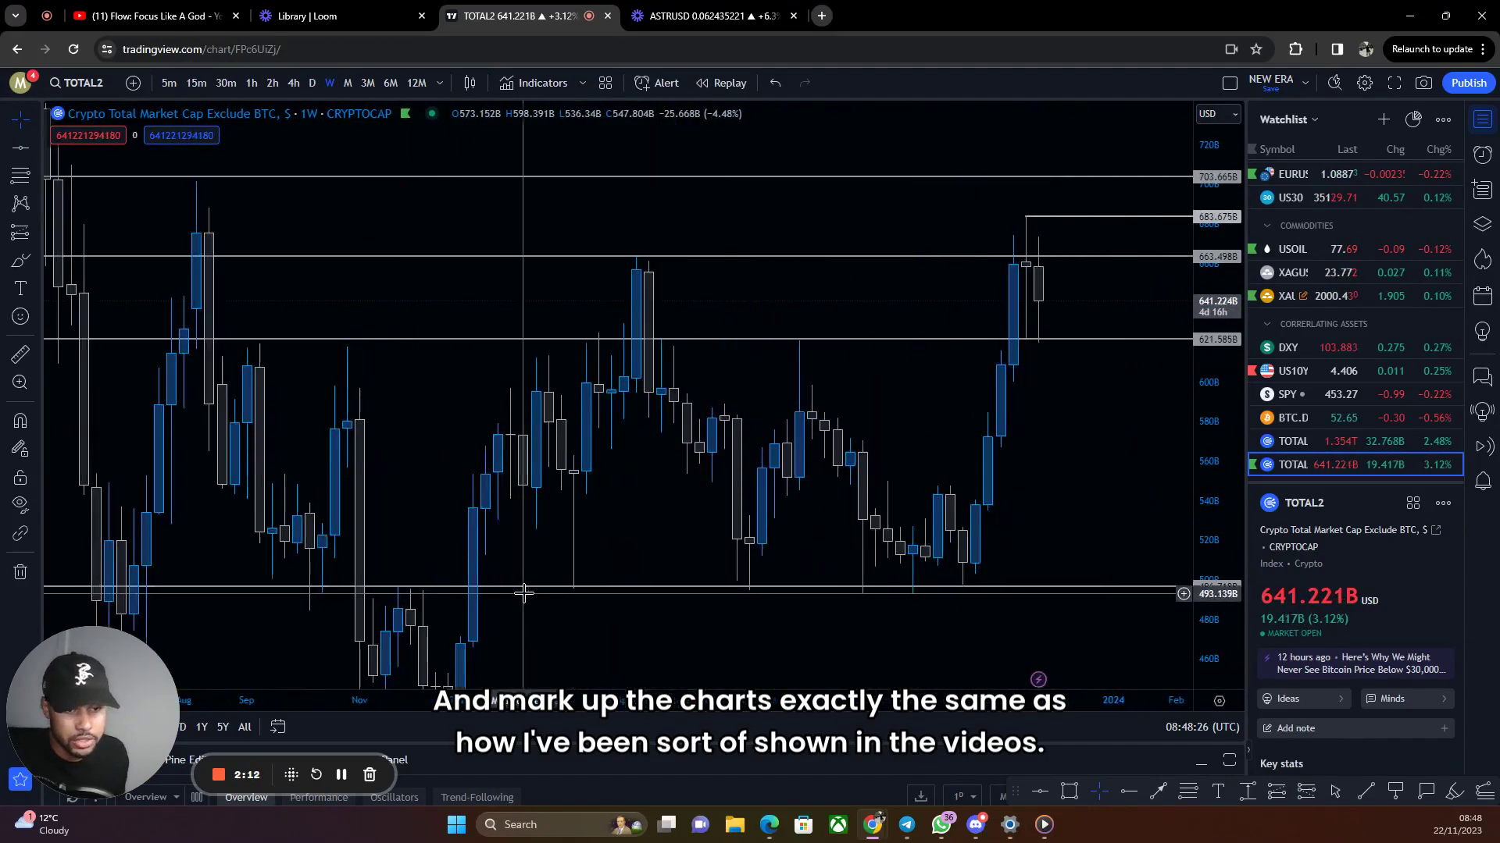
drag(401, 385, 482, 372)
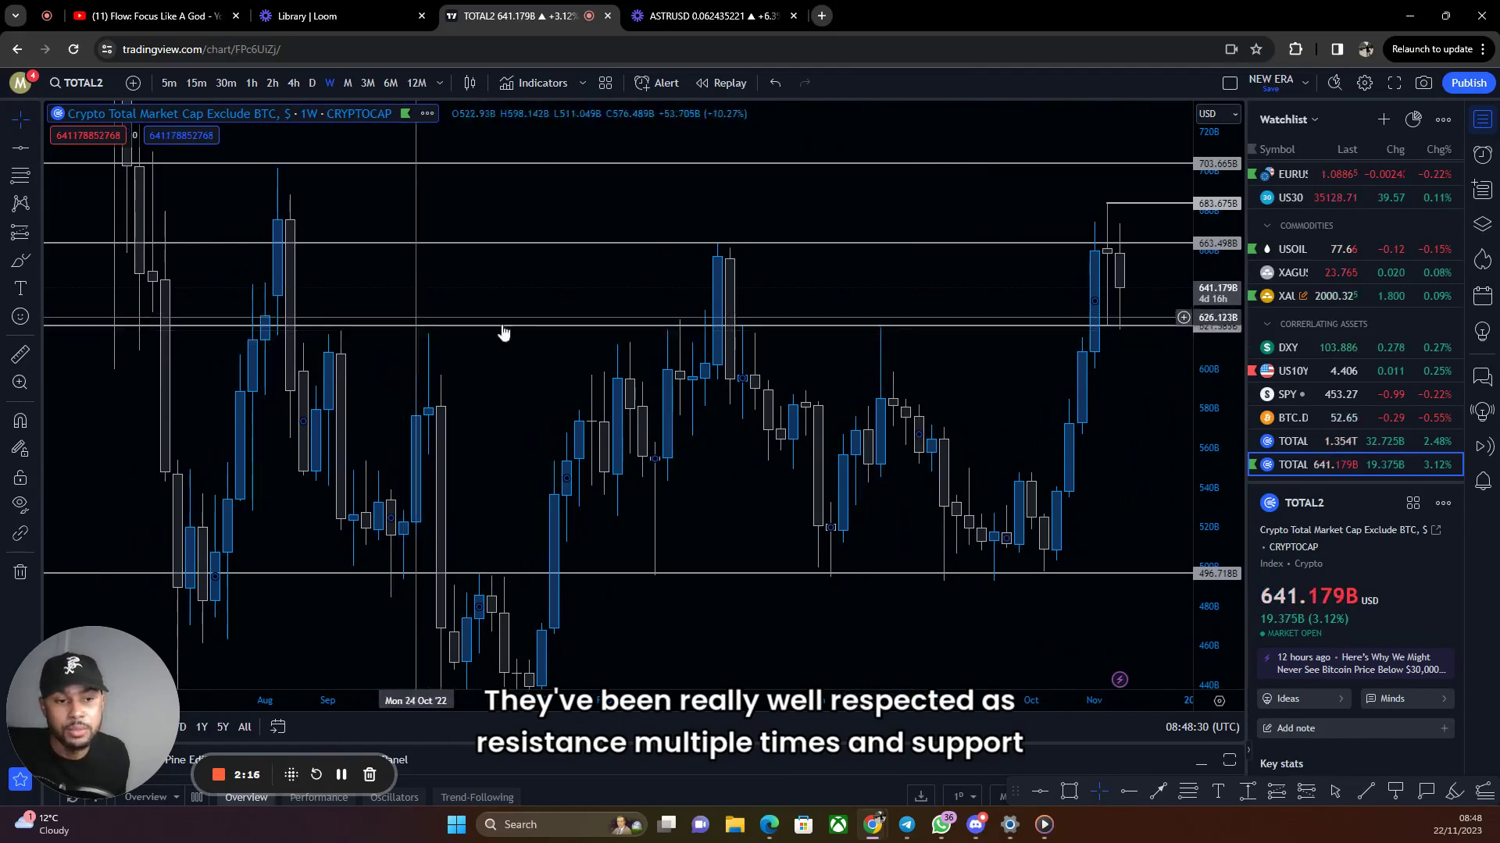
drag(422, 375, 282, 346)
click(312, 85)
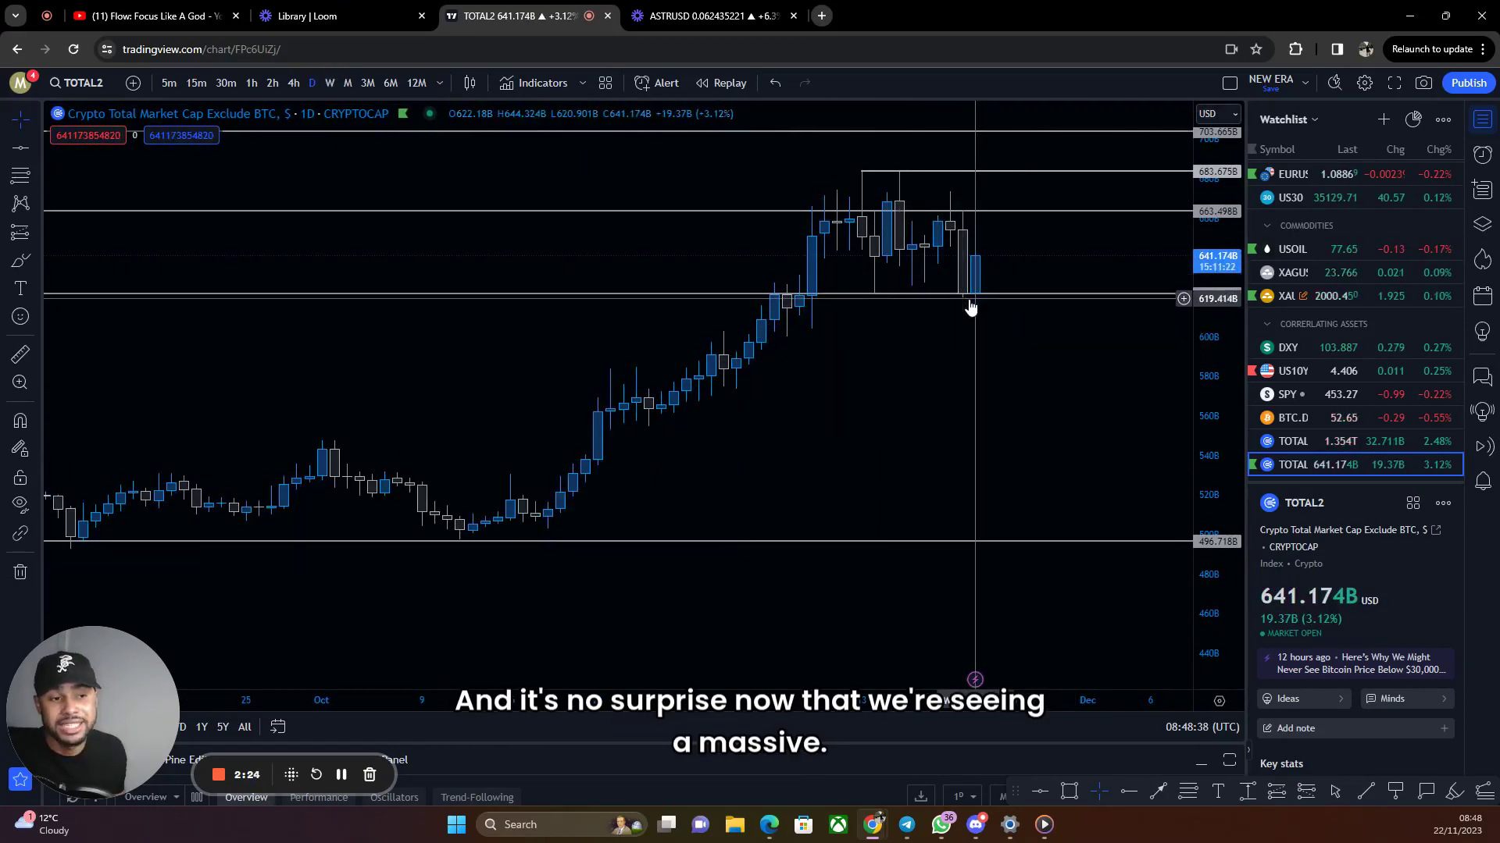
Stretch and shift the TOTAL2 candles, then move through BTC.D to the ASTRUSD daily chart
drag(1208, 407, 1208, 372)
drag(1012, 445, 924, 445)
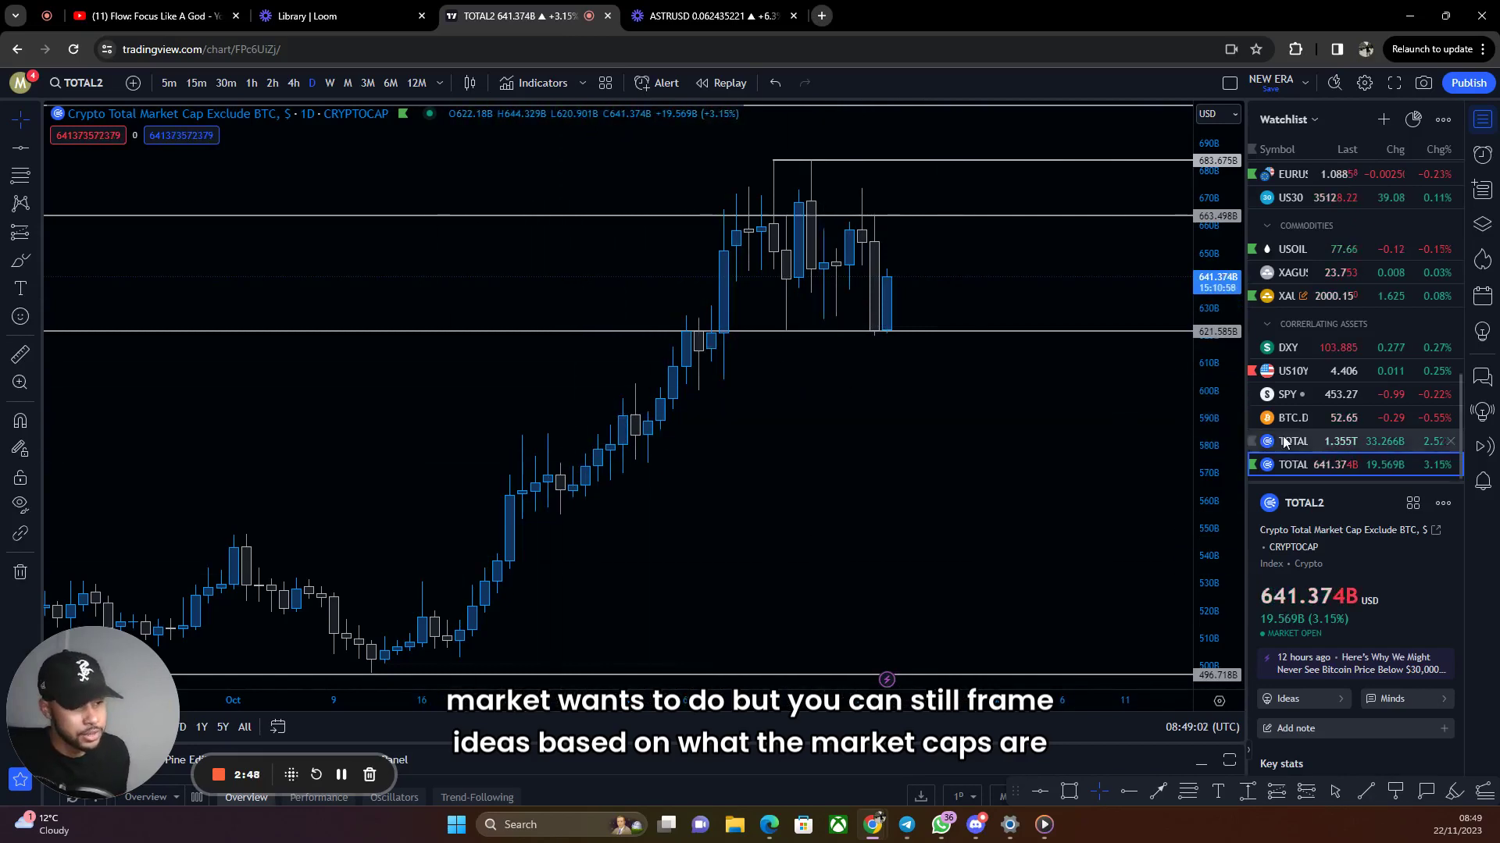
click(1327, 414)
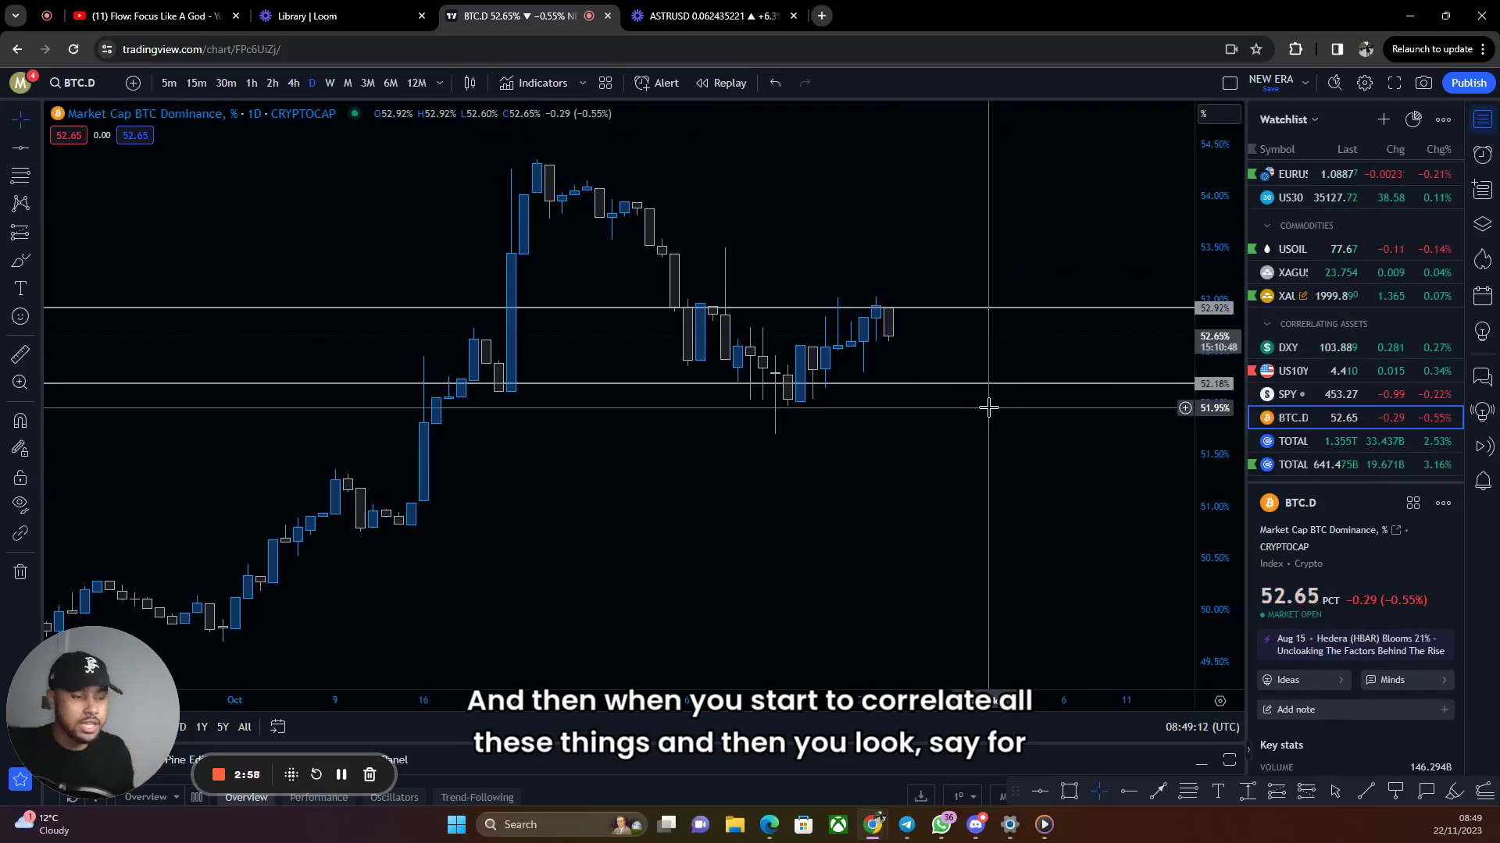
scroll(1349, 281, down, 6)
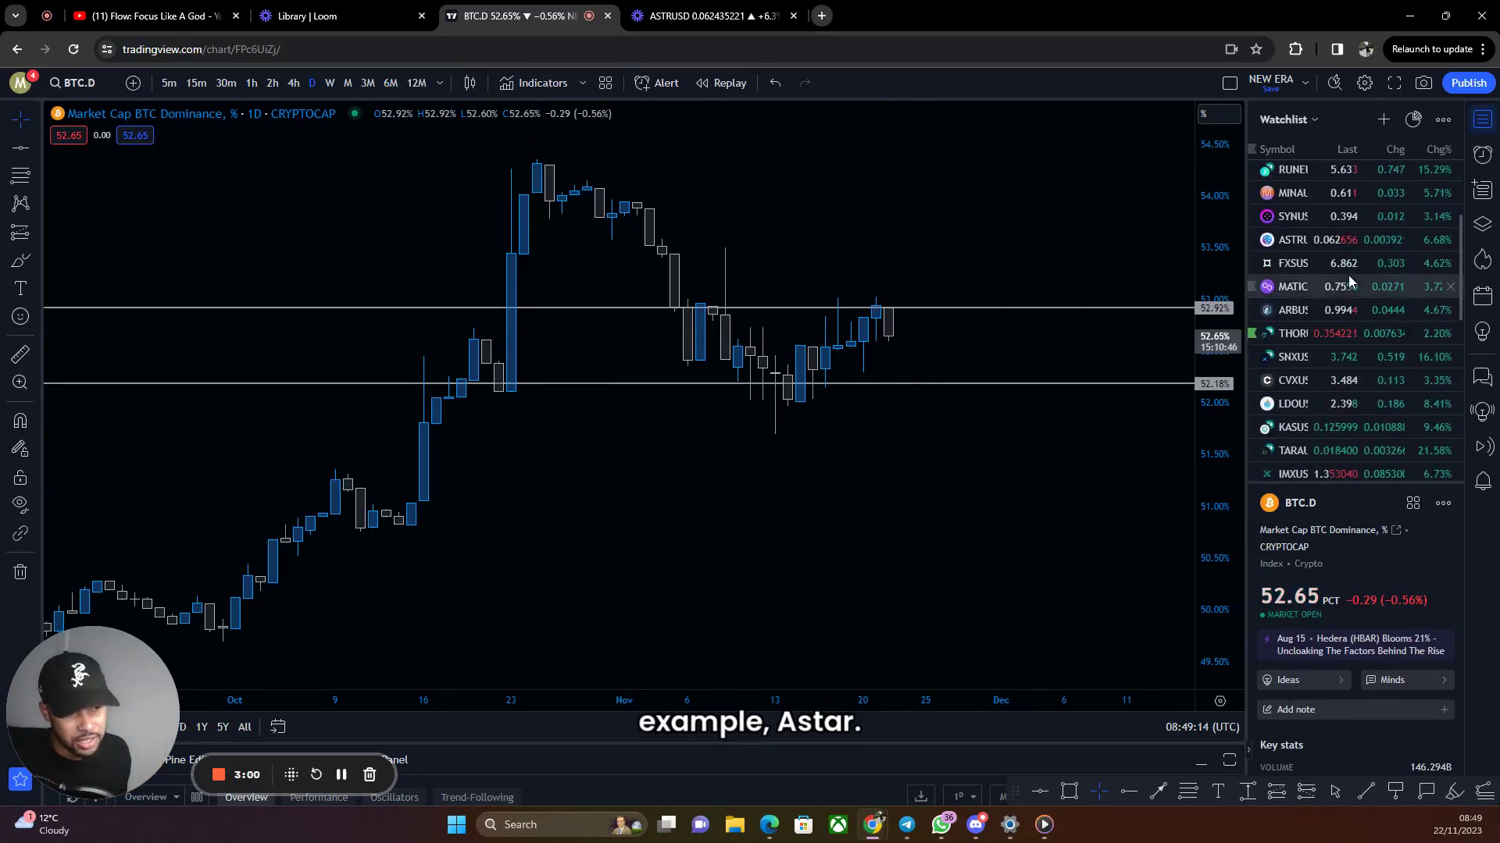
click(1336, 244)
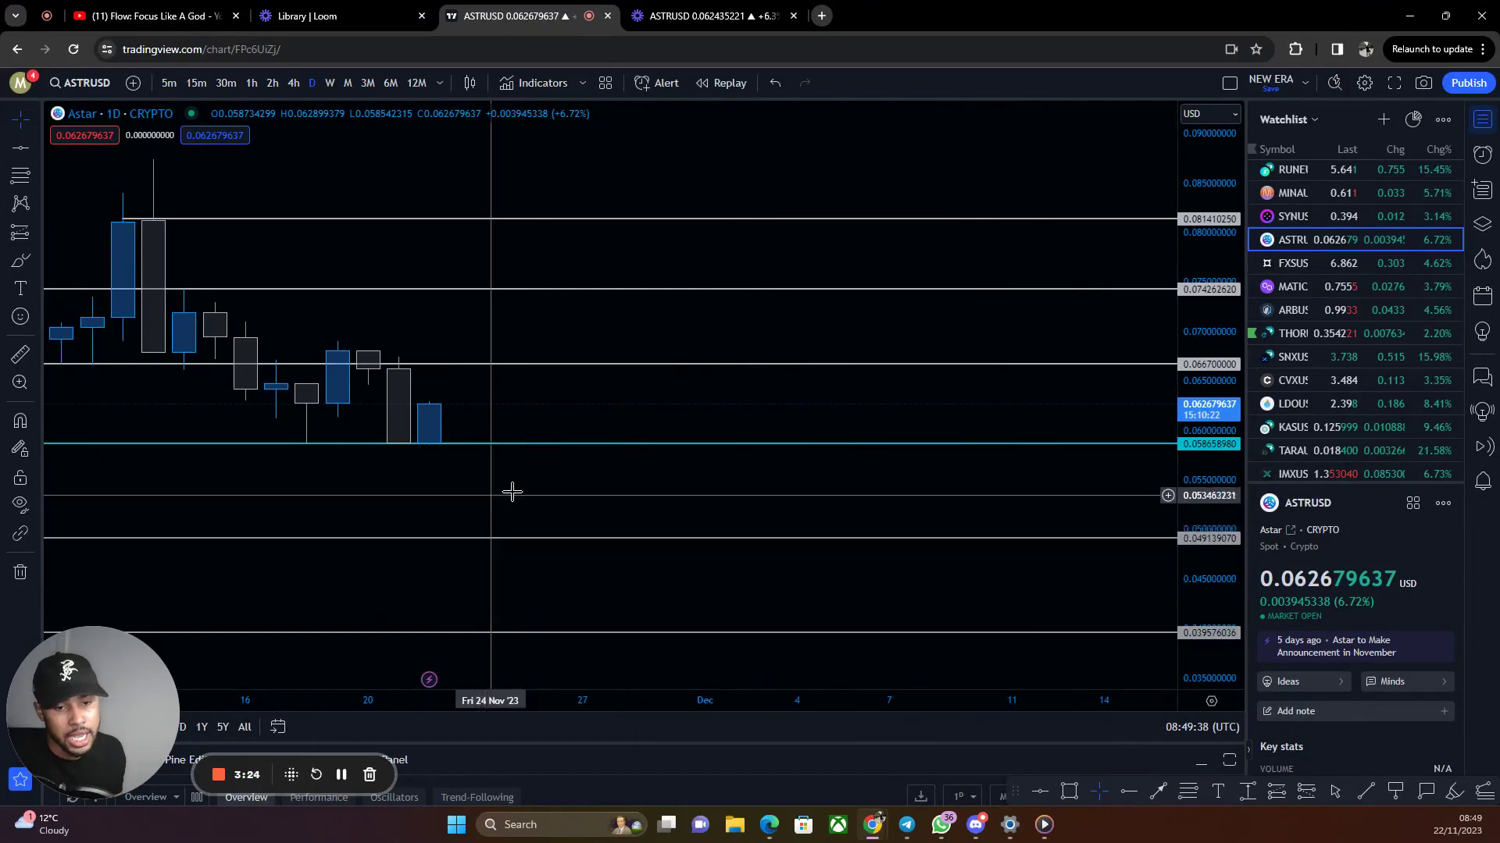
Zoom ASTRUSD out to September–December and recentre it on its 0.0396–0.0814 levels
drag(495, 496, 924, 499)
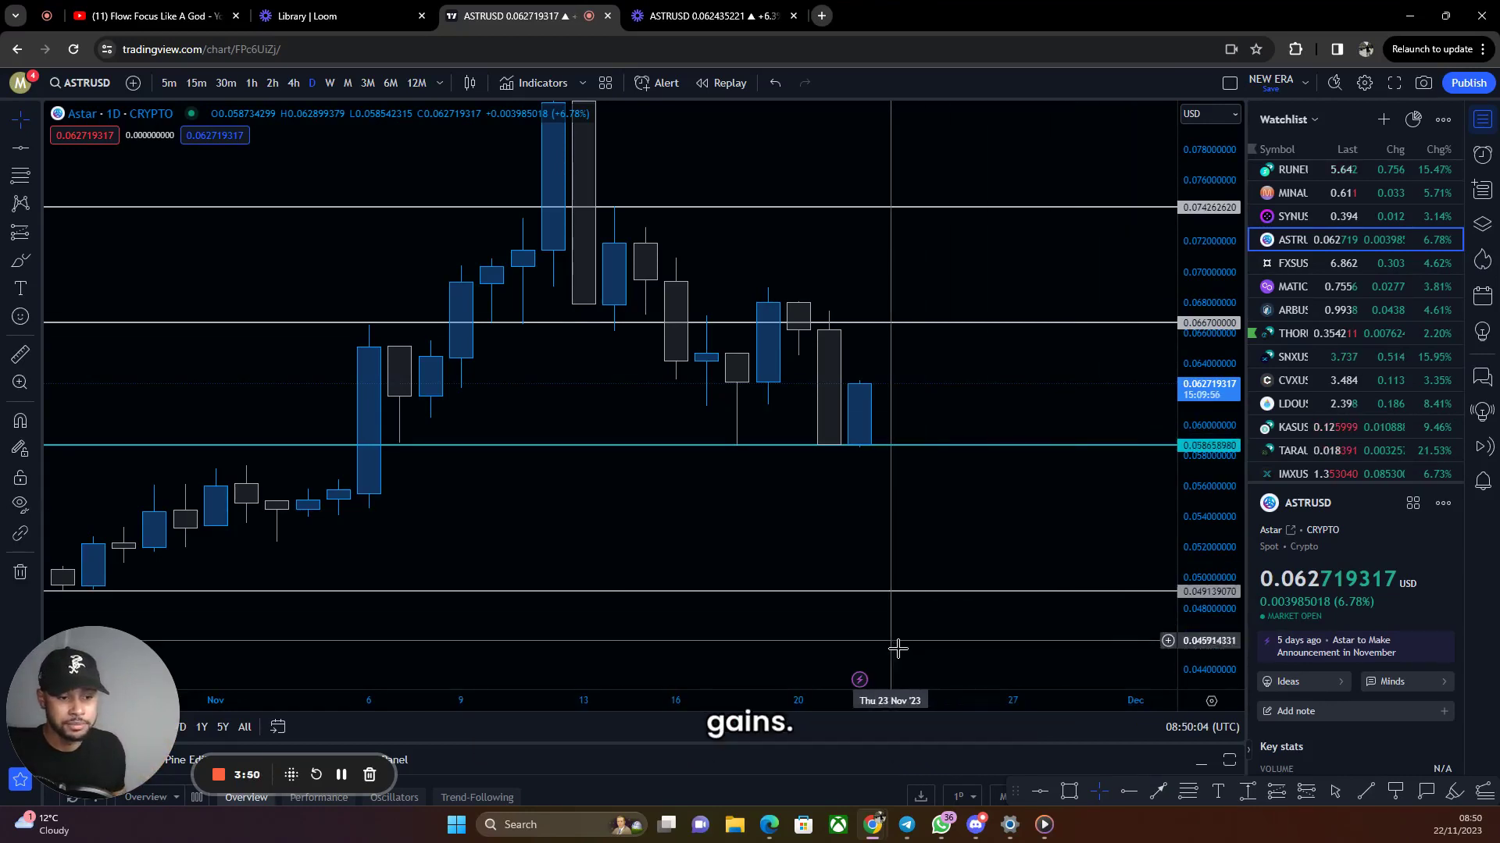
scroll(1127, 574, down, 3)
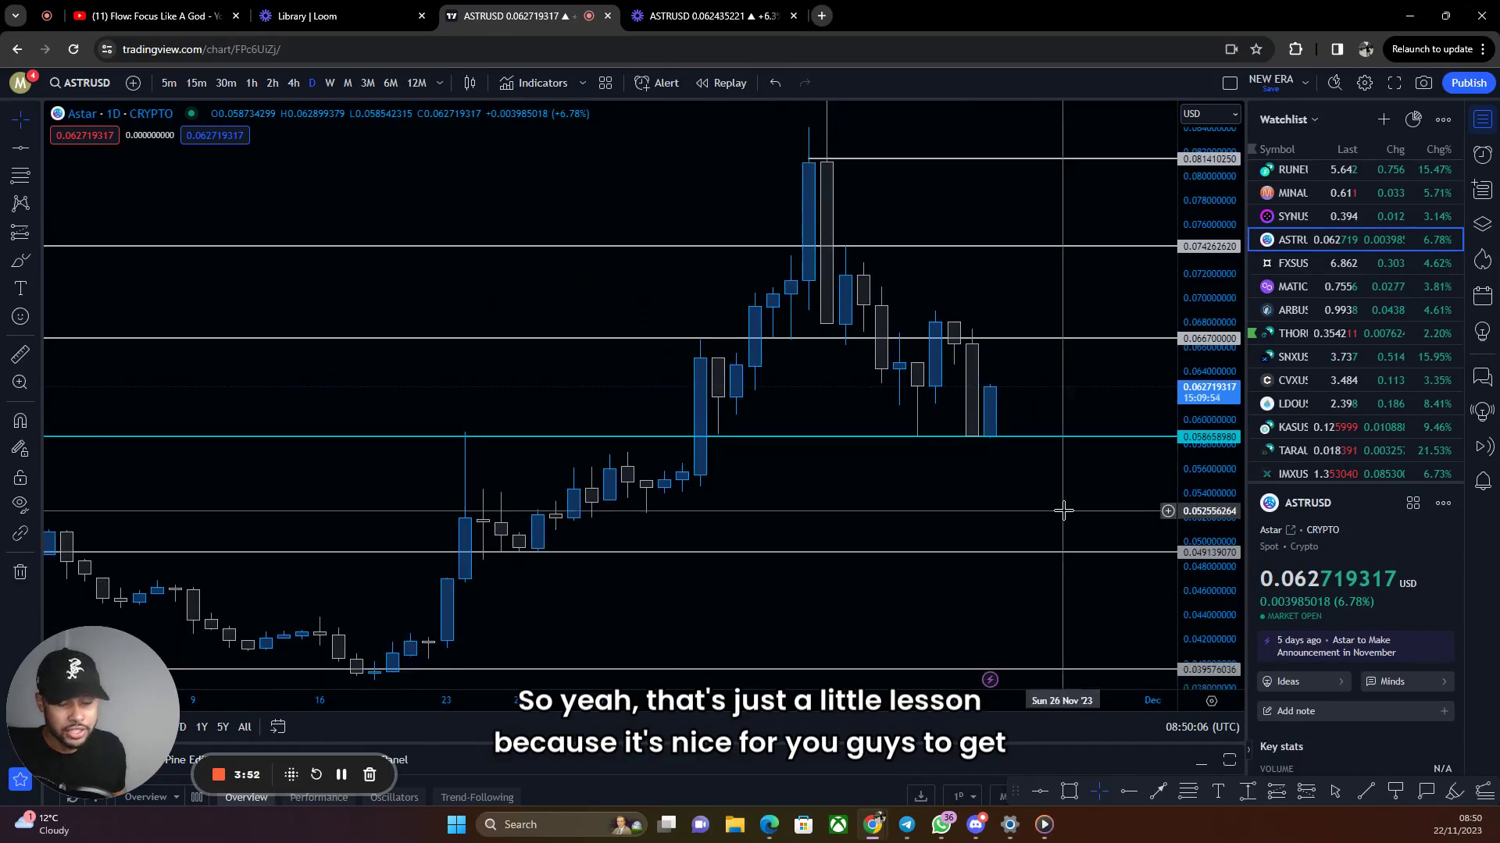
scroll(1269, 435, down, 3)
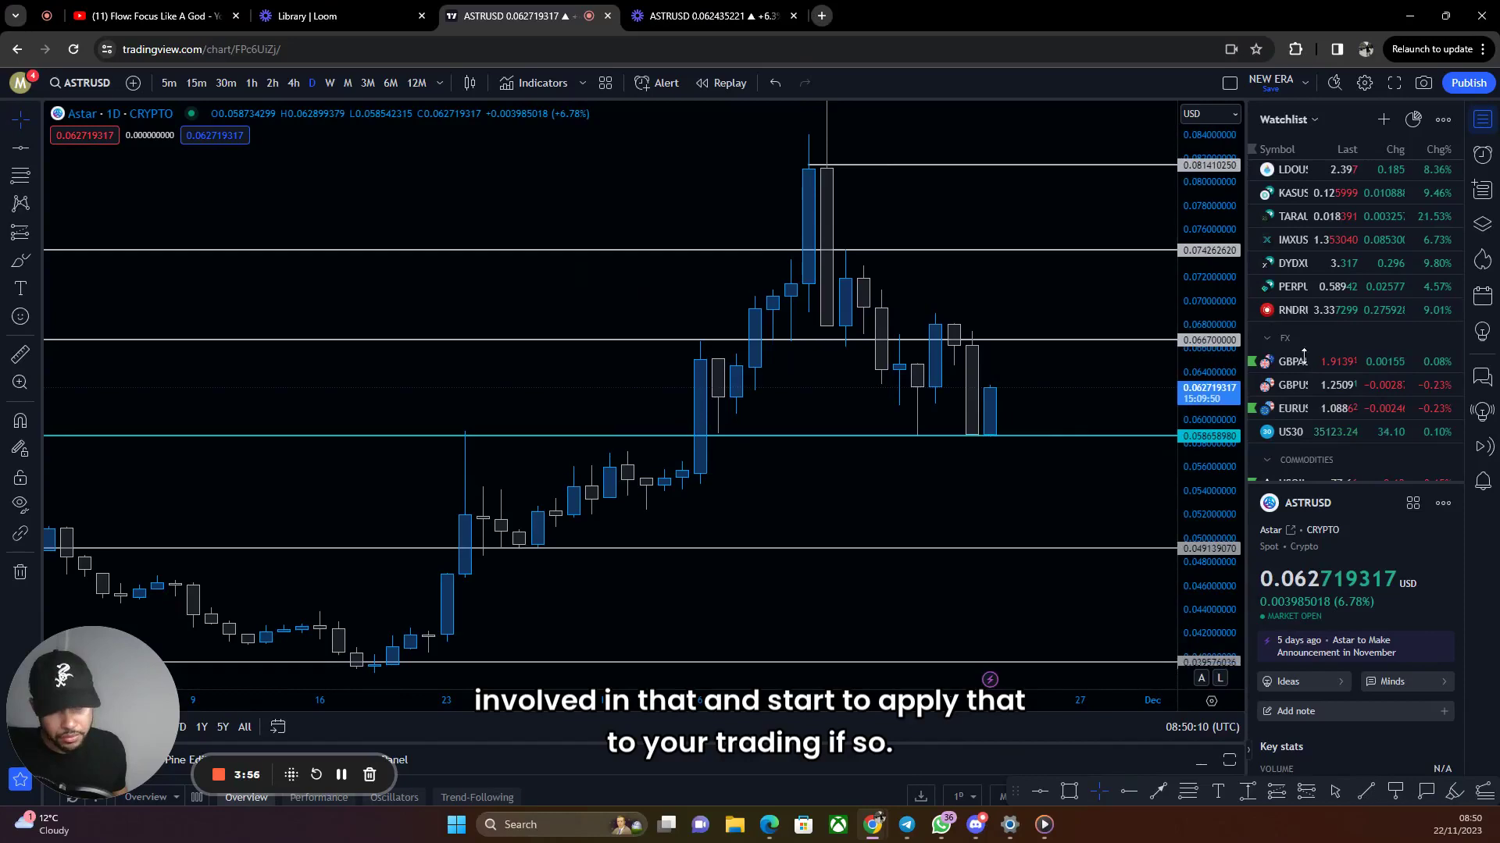
scroll(1339, 367, down, 3)
scroll(1164, 485, down, 3)
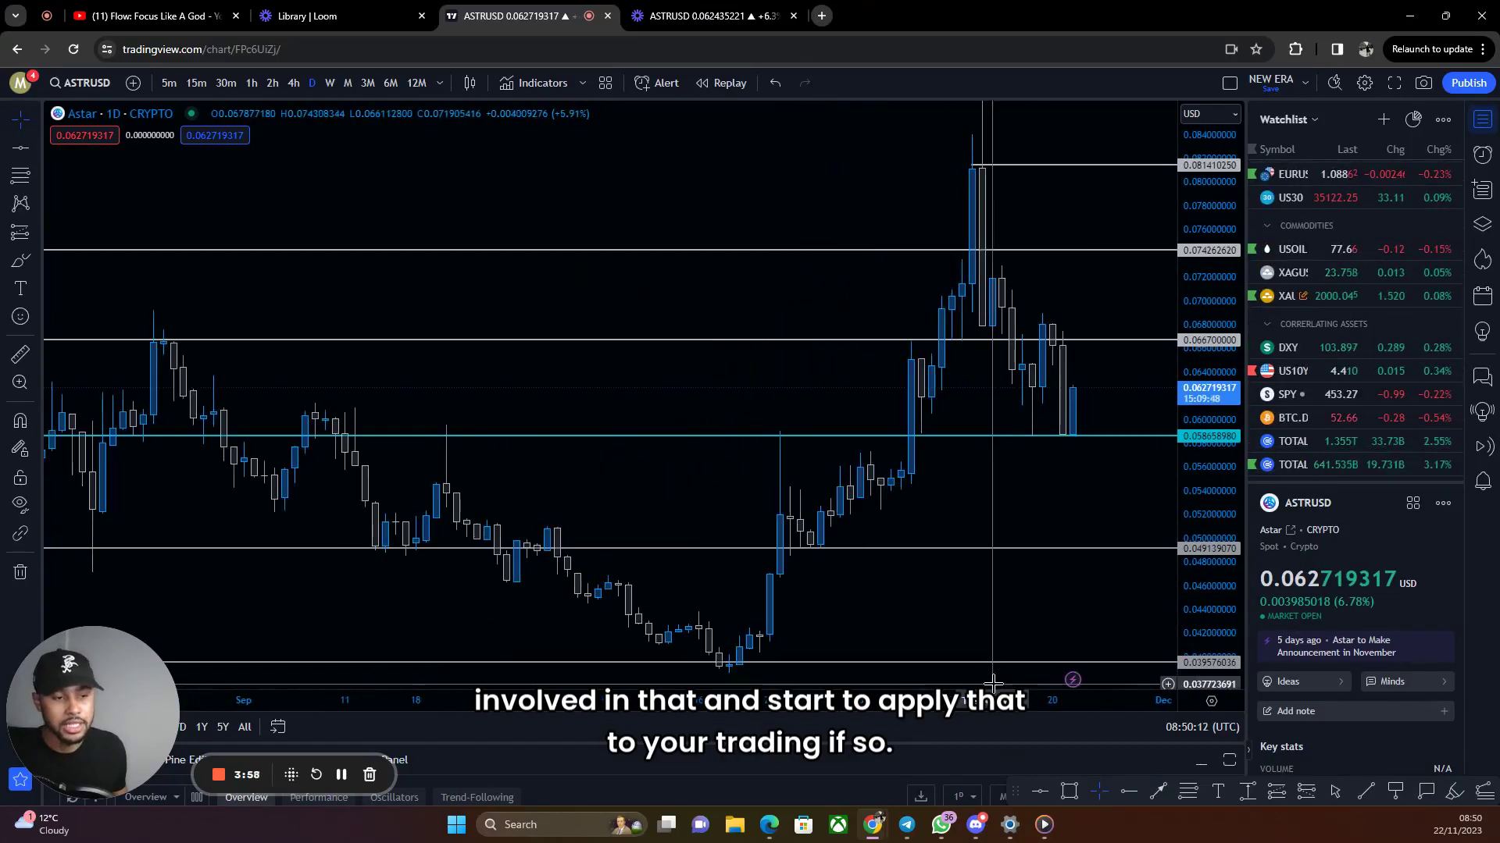
drag(1004, 418, 1111, 358)
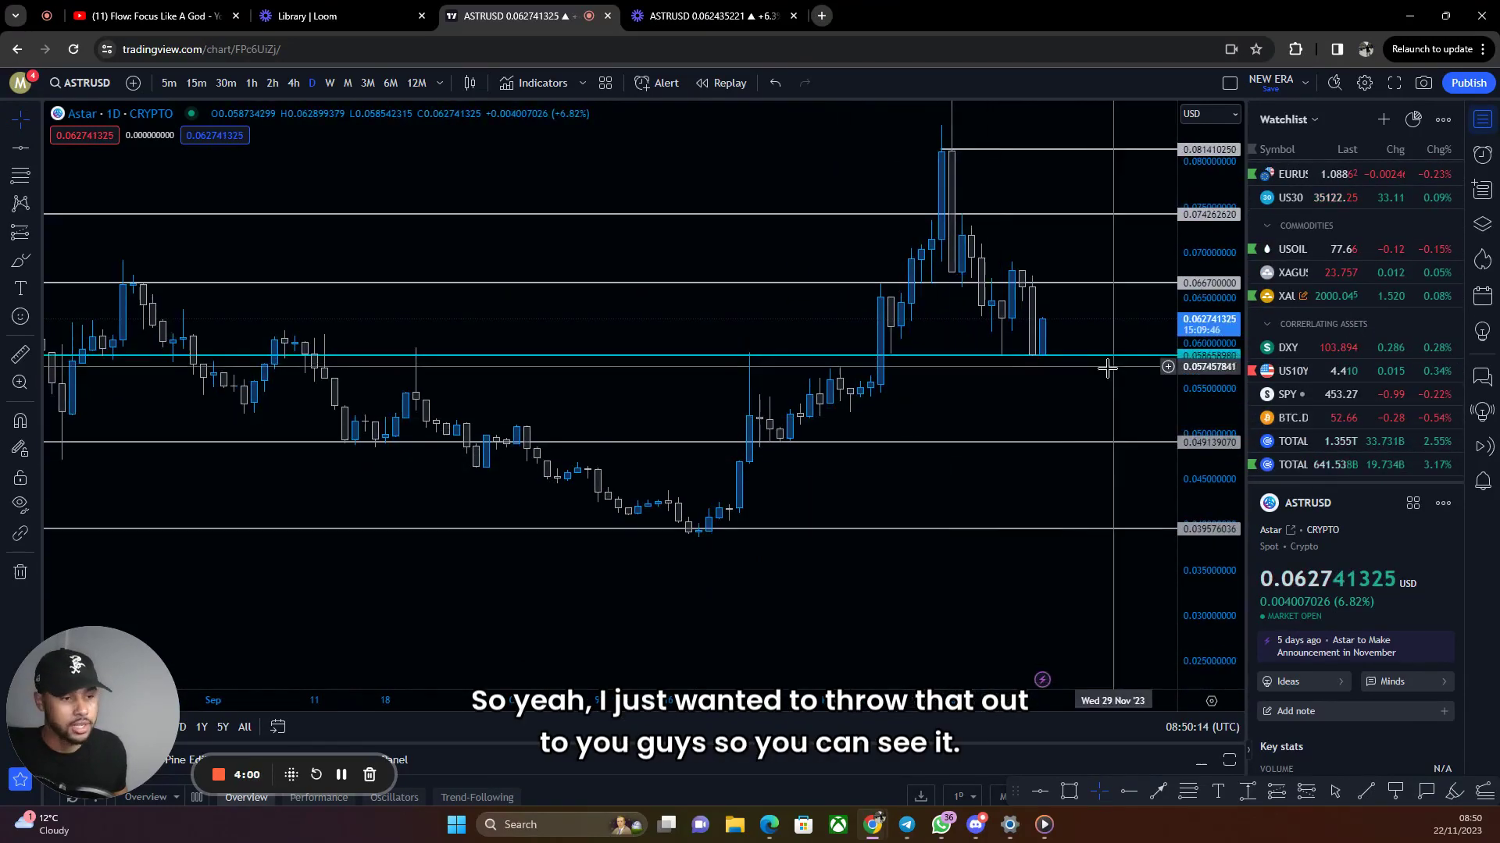